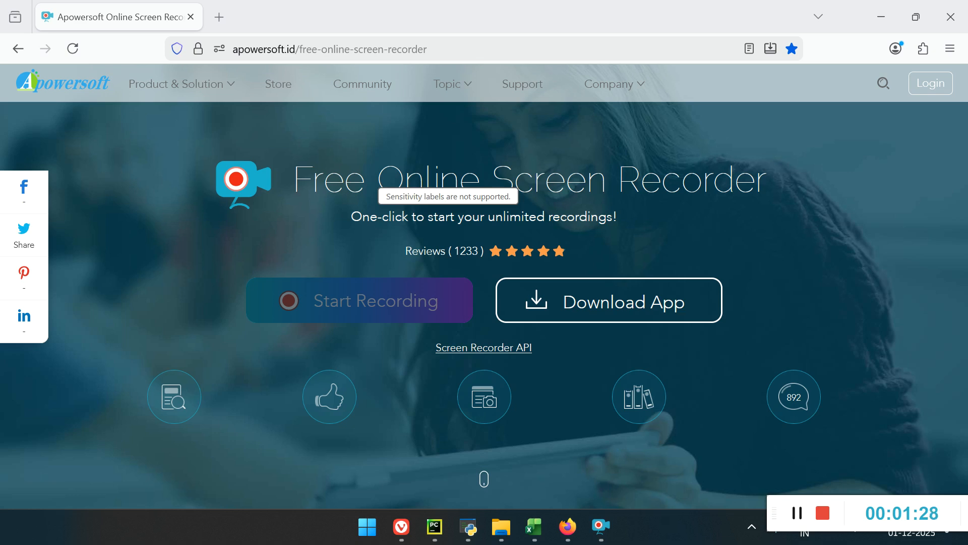
# Step: Switch to the Stock Backtesting Tool and load chartinkresults.csv from the Futurestrategycode folder as the input CSV file
pyautogui.click(468, 528)
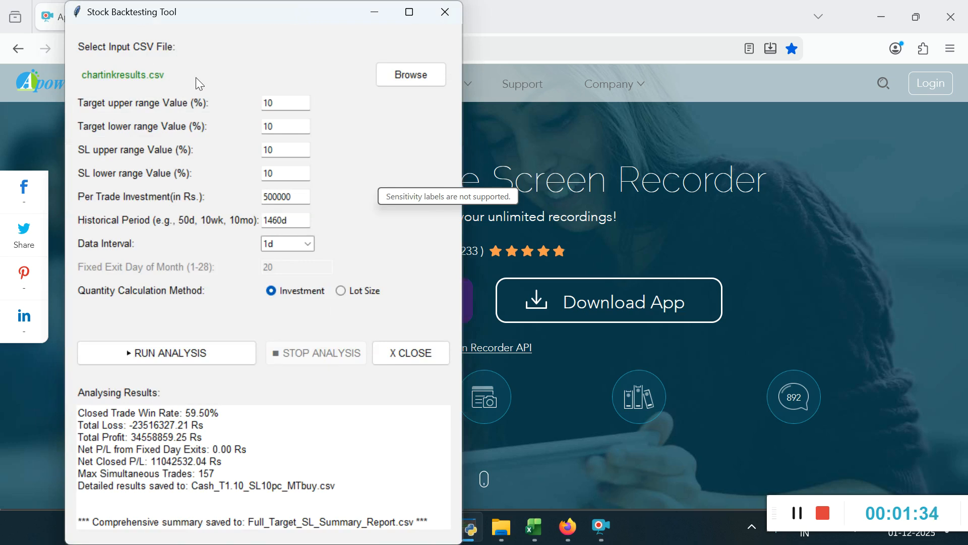
pyautogui.click(410, 72)
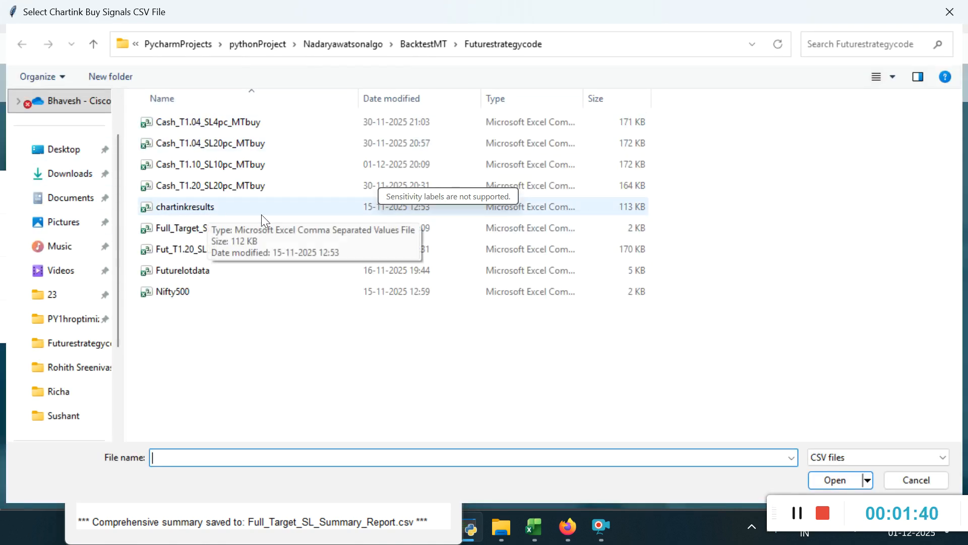
pyautogui.click(913, 480)
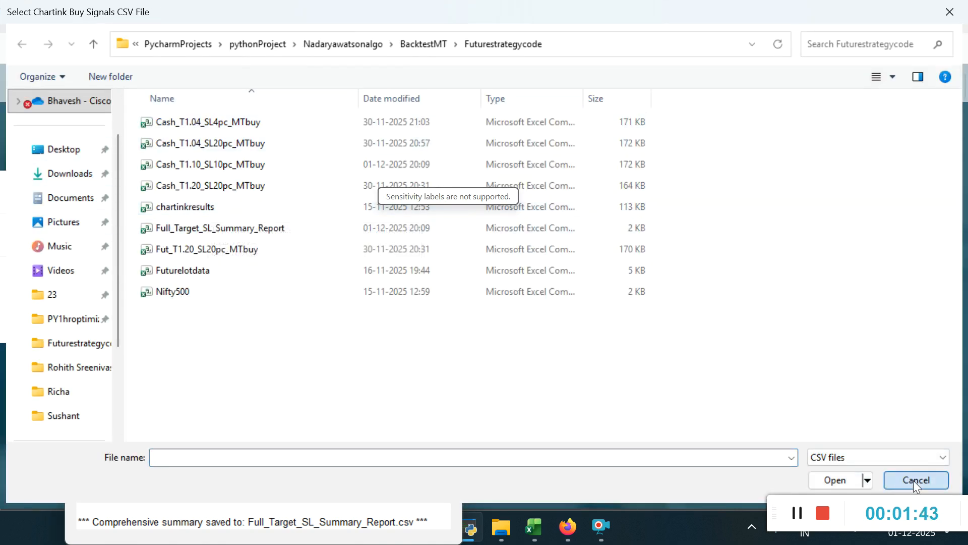
pyautogui.click(411, 73)
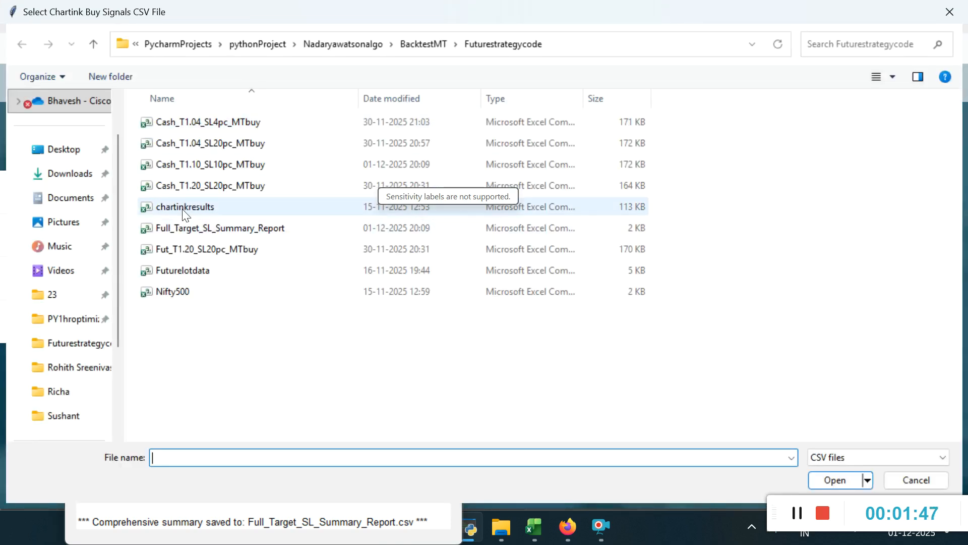
pyautogui.doubleClick(183, 208)
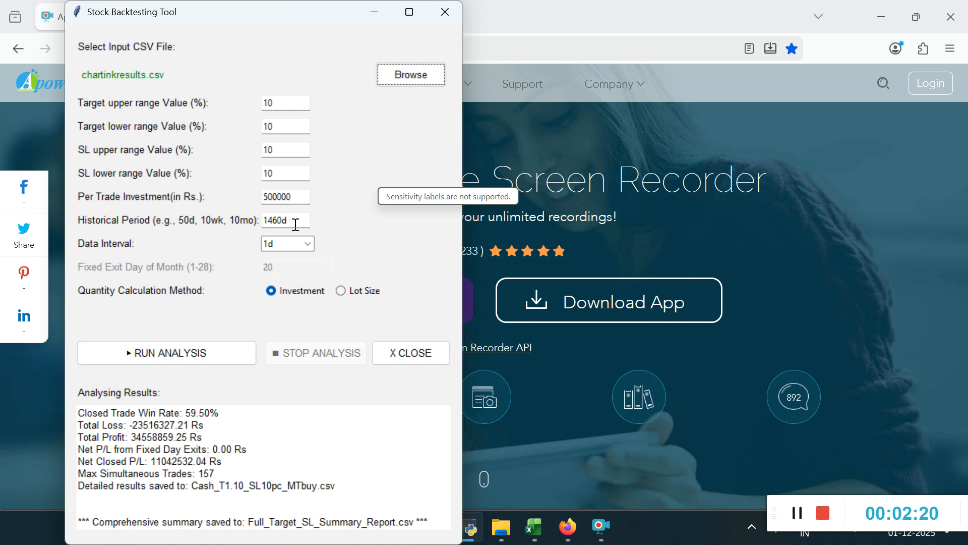
# Step: Examine the historical period, the available data interval options and the per-trade investment setting
pyautogui.moveTo(296, 225); pyautogui.dragTo(255, 225)
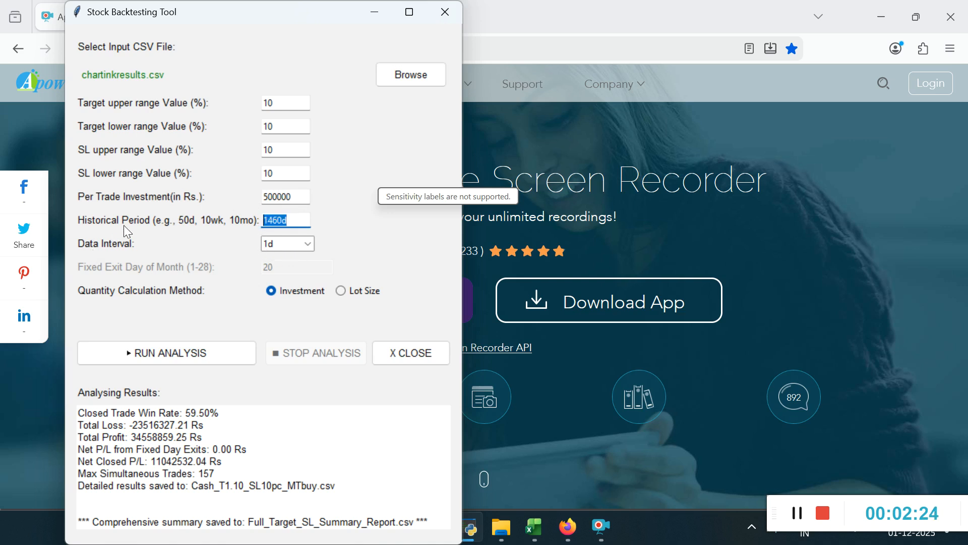
pyautogui.click(301, 247)
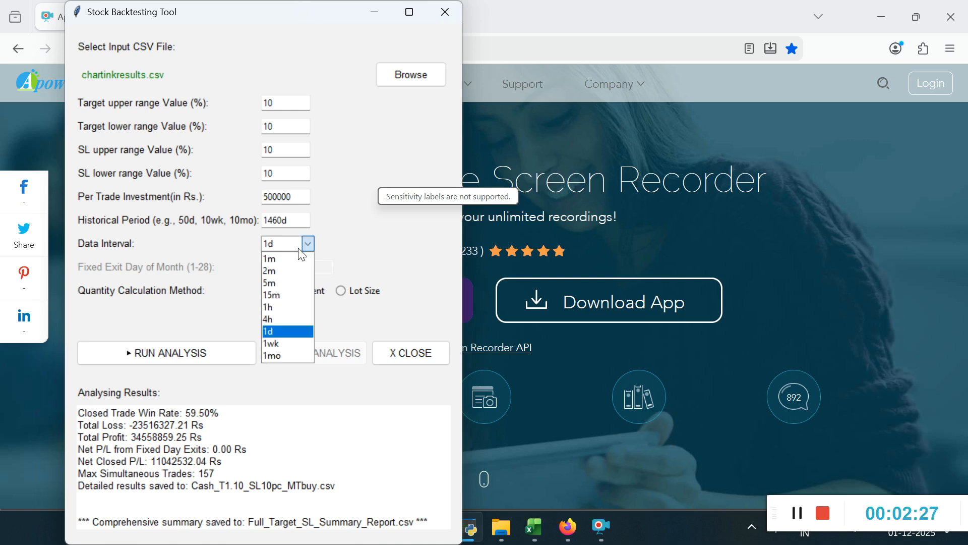
pyautogui.click(180, 78)
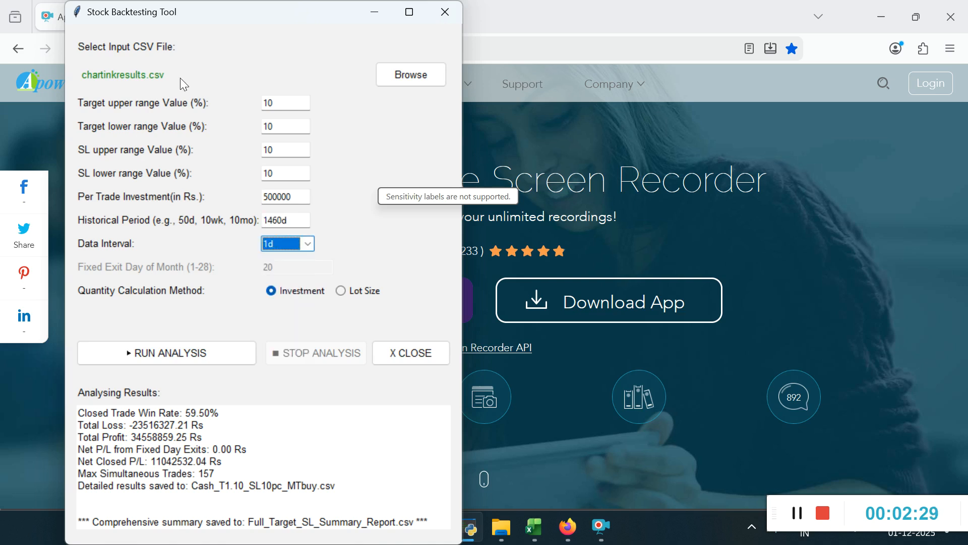
pyautogui.click(286, 243)
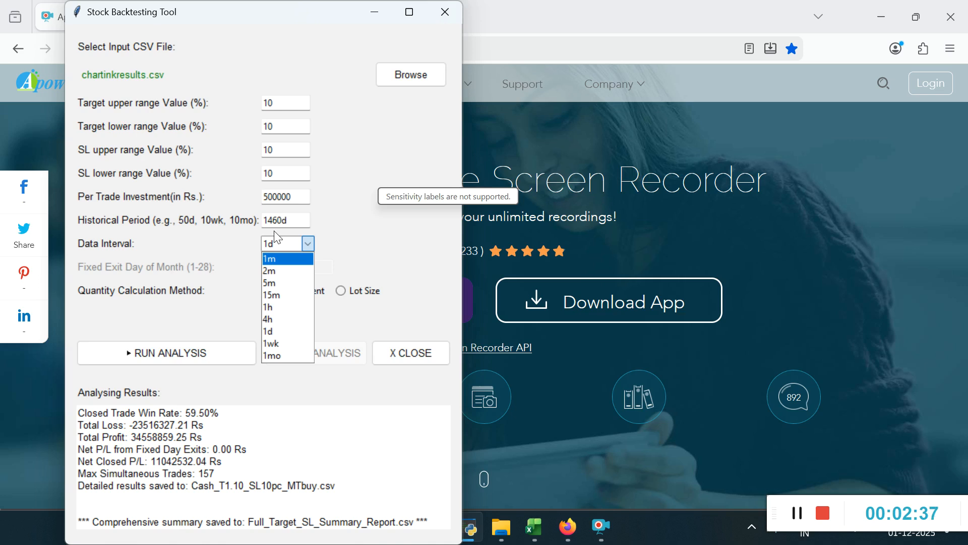
pyautogui.click(338, 207)
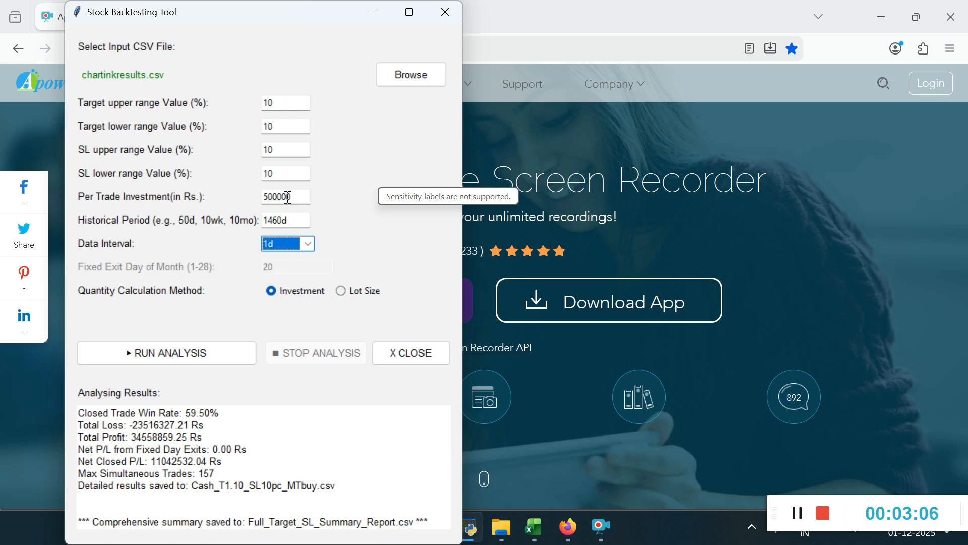
pyautogui.moveTo(298, 197); pyautogui.dragTo(253, 204)
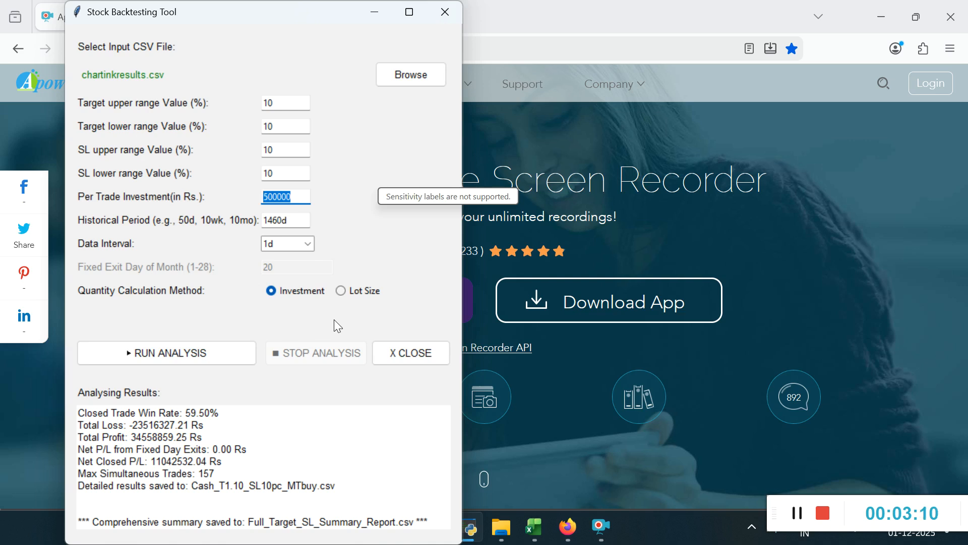
# Step: Choose Lot Size as the quantity calculation method and set the fixed exit day of month to 25
pyautogui.click(341, 291)
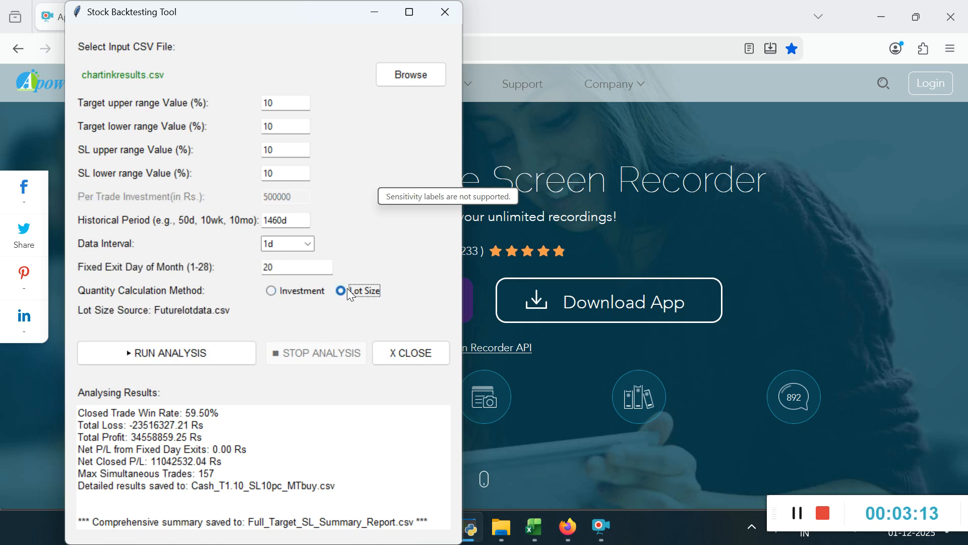
pyautogui.click(288, 271)
pyautogui.press('BackSpace')
pyautogui.write('5')
pyautogui.moveTo(296, 264); pyautogui.dragTo(220, 269)
# Step: Compare the input fields available under the Investment and Lot Size quantity calculation methods
pyautogui.click(280, 295)
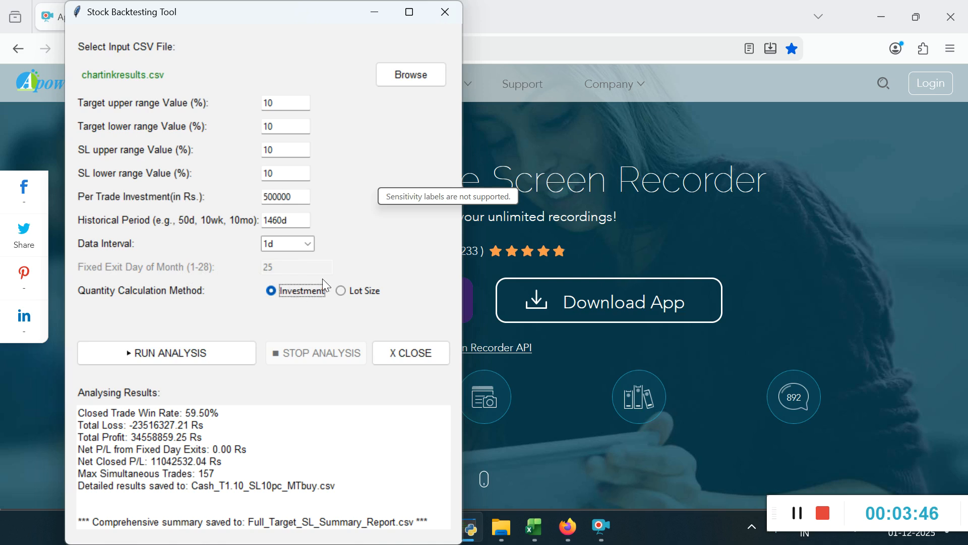
pyautogui.click(342, 298)
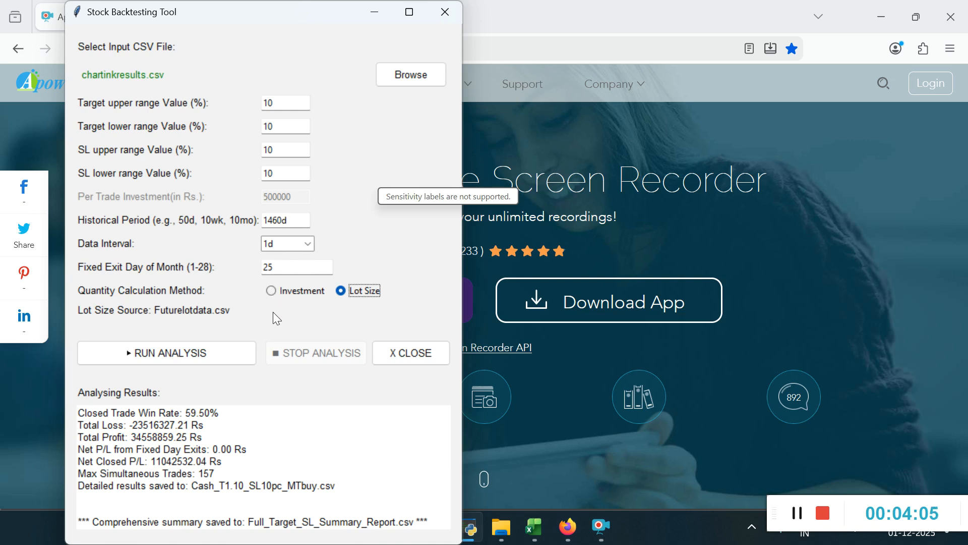
pyautogui.click(273, 296)
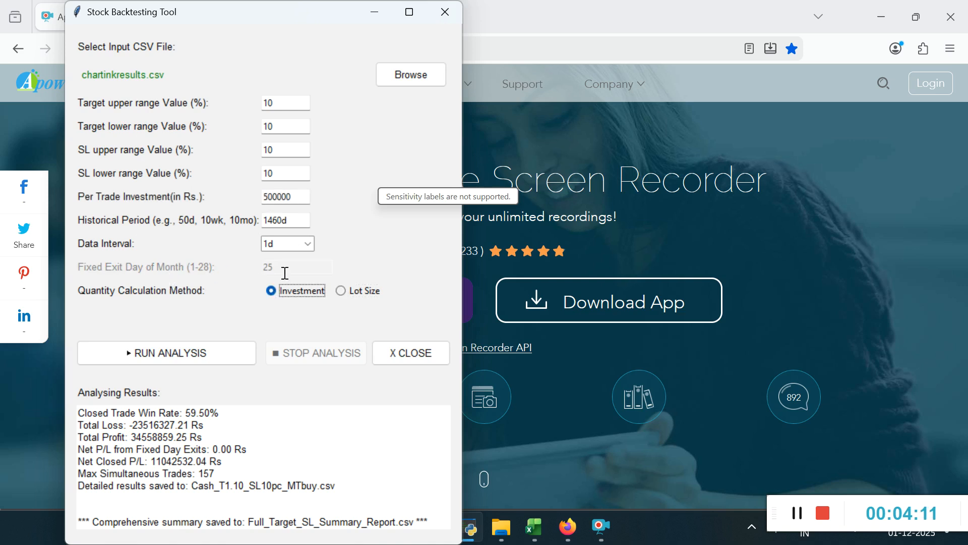
pyautogui.moveTo(299, 197); pyautogui.dragTo(235, 197)
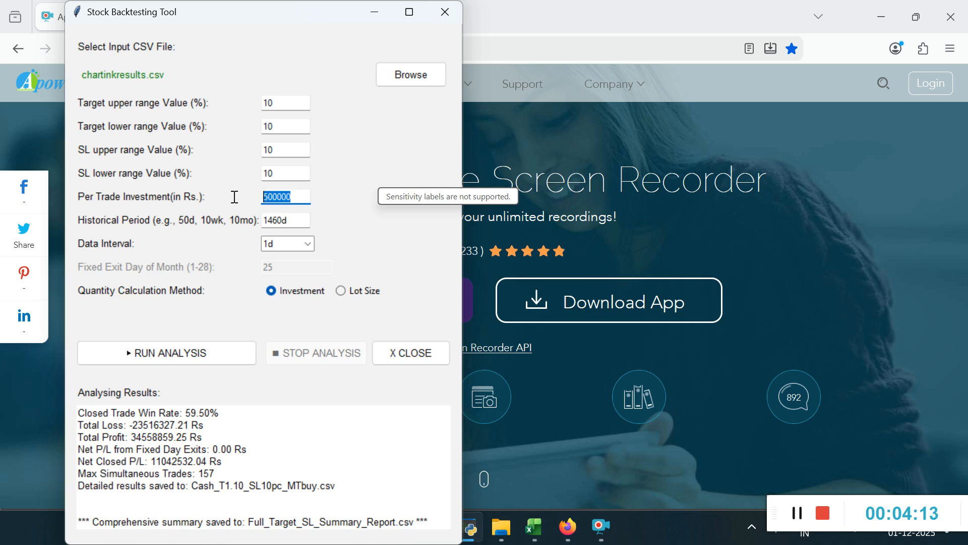
pyautogui.click(346, 294)
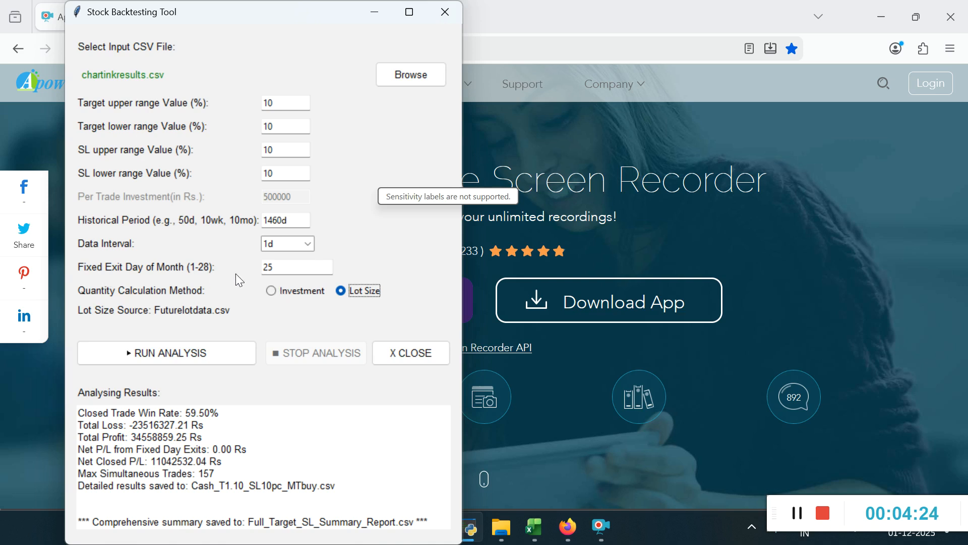
pyautogui.moveTo(283, 268); pyautogui.dragTo(231, 267)
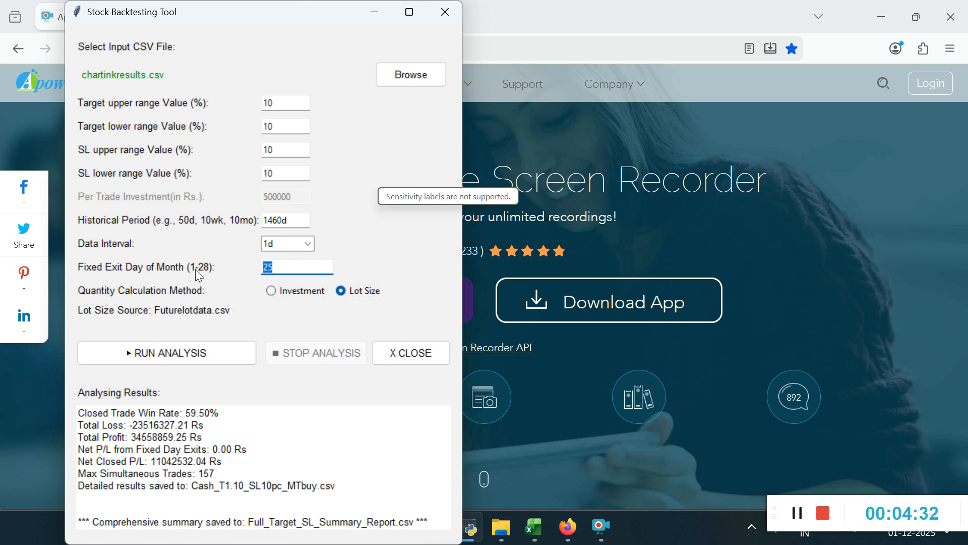
pyautogui.click(298, 268)
pyautogui.click(248, 469)
# Step: Set both the target upper range and target lower range values to 11%
pyautogui.click(291, 104)
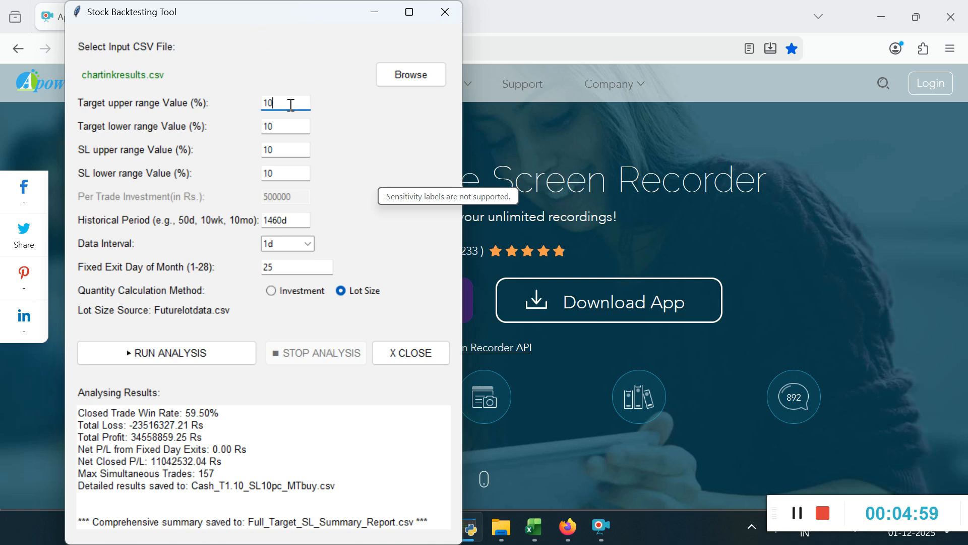
pyautogui.press('BackSpace')
pyautogui.write('1')
pyautogui.click(290, 121)
pyautogui.press('BackSpace')
pyautogui.write('1')
# Step: Set both the SL upper range and SL lower range values to 5%
pyautogui.click(290, 155)
pyautogui.press('BackSpace')
pyautogui.press('BackSpace')
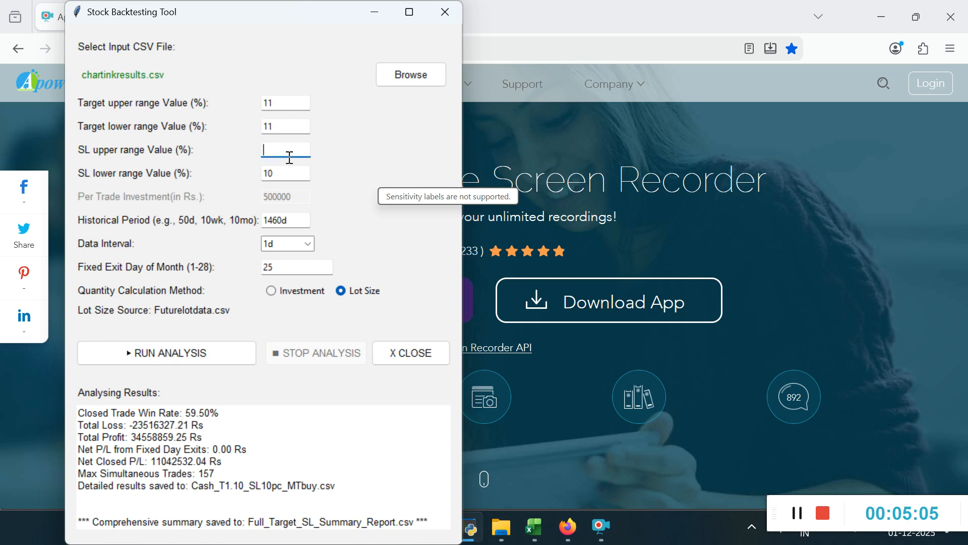
pyautogui.click(290, 170)
pyautogui.press('BackSpace')
pyautogui.press('BackSpace')
pyautogui.write('5')
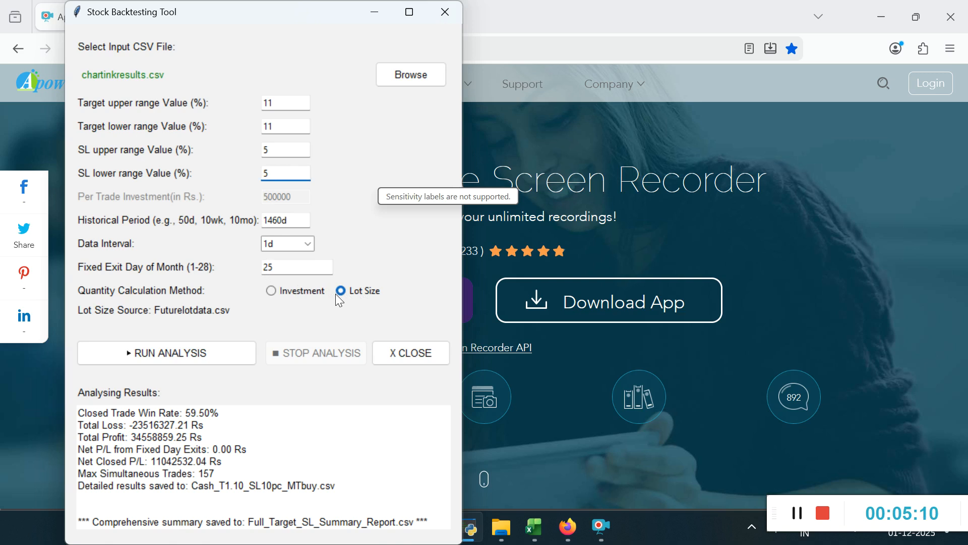
# Step: Run the backtest analysis with Lot Size as the quantity calculation method
pyautogui.click(290, 263)
pyautogui.click(274, 297)
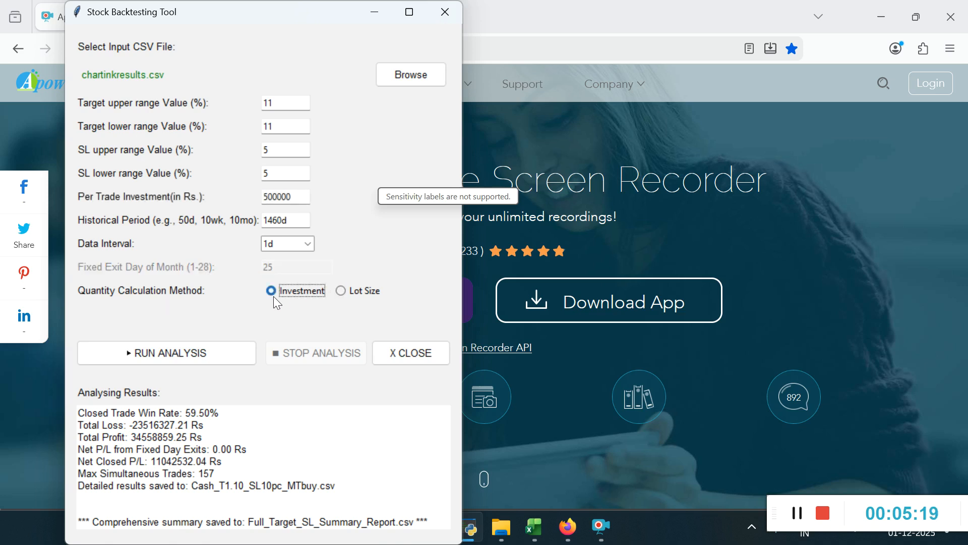
pyautogui.click(342, 296)
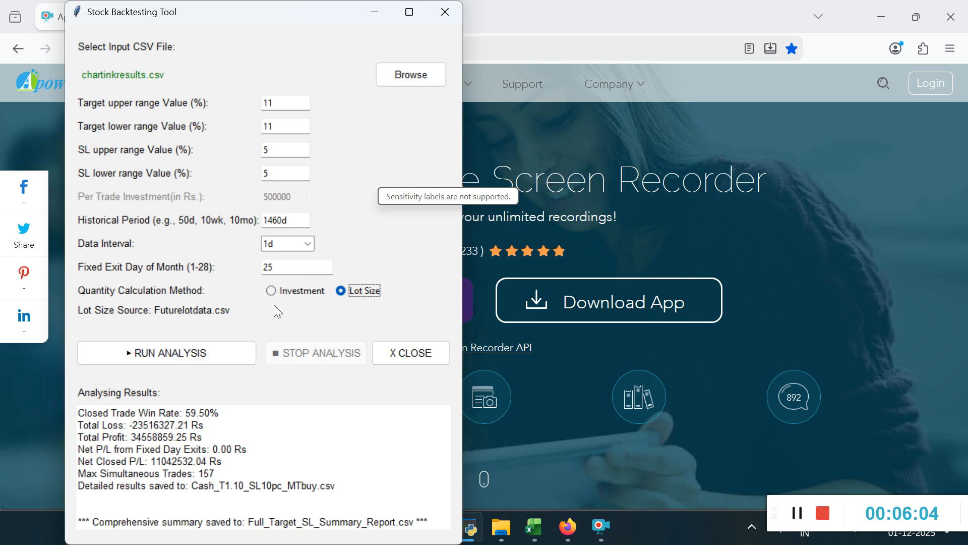
pyautogui.click(187, 351)
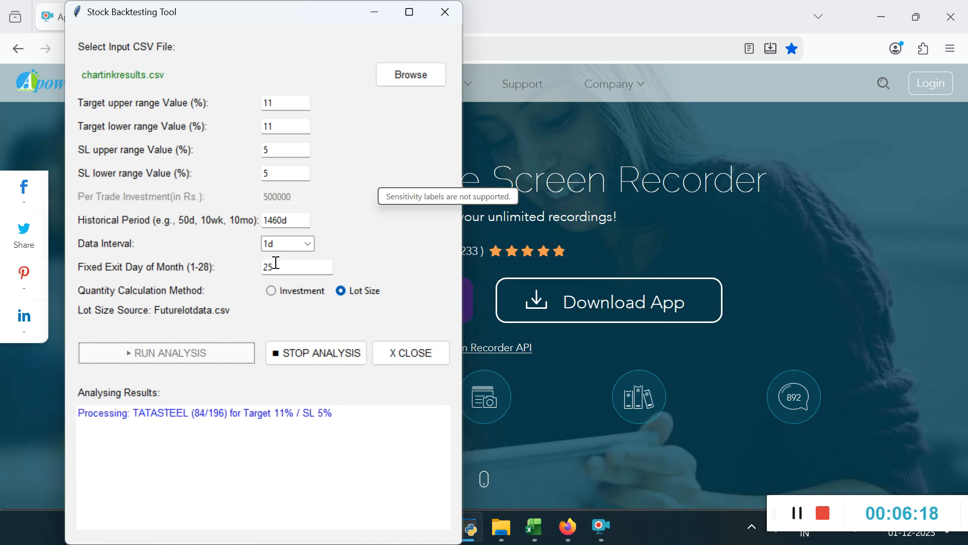
pyautogui.moveTo(296, 220); pyautogui.dragTo(261, 220)
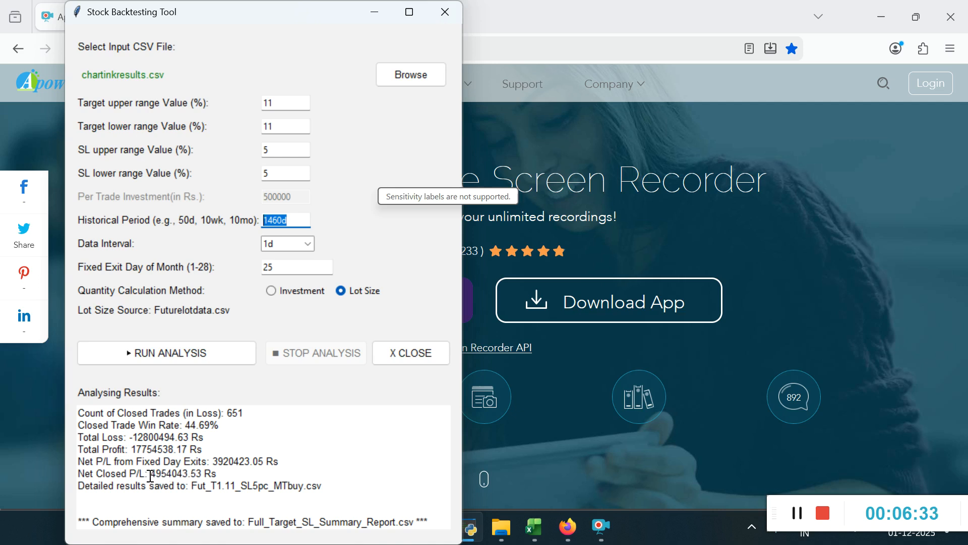
# Step: Examine the analysis results for net P/L, fixed day exits, total profit and loss, win rate and closed trade counts
pyautogui.moveTo(203, 474); pyautogui.dragTo(152, 474)
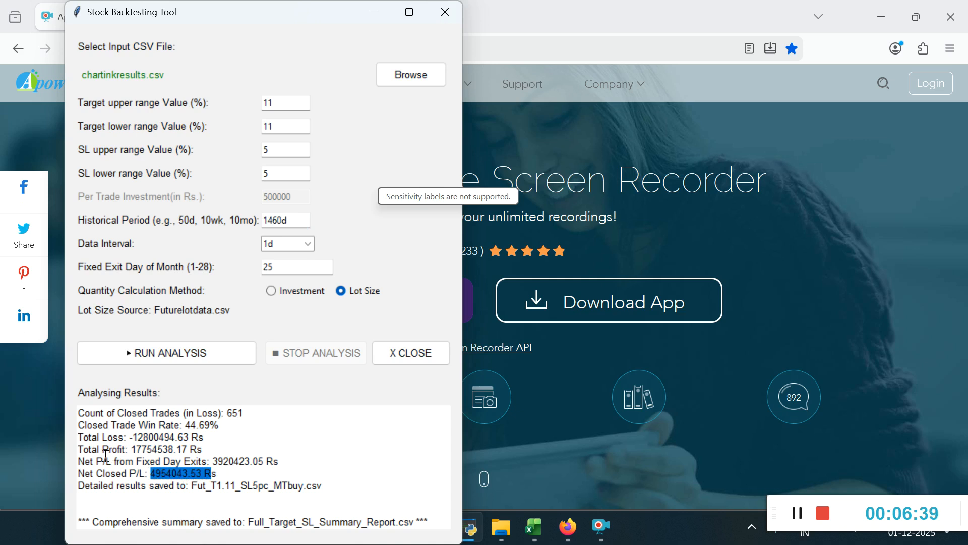
pyautogui.moveTo(287, 460); pyautogui.dragTo(76, 461)
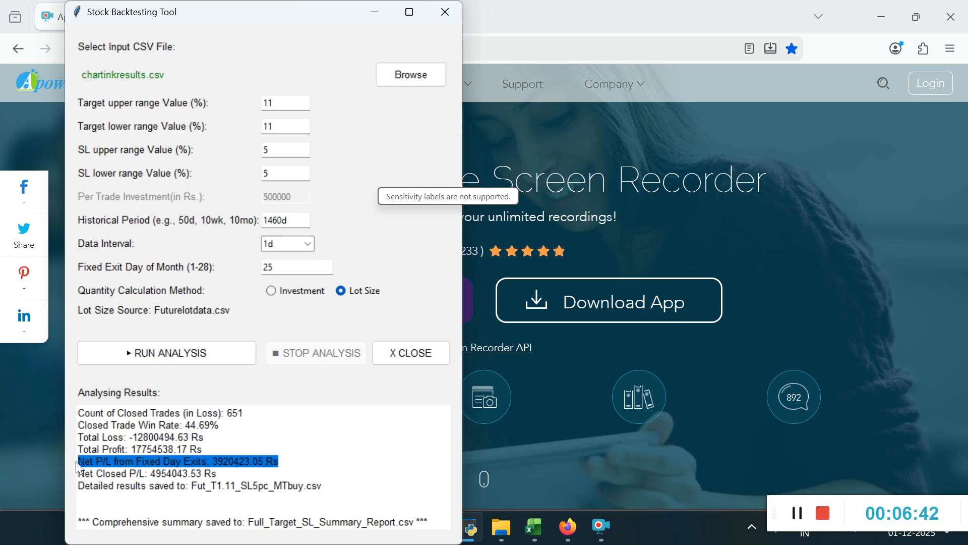
pyautogui.moveTo(218, 448); pyautogui.dragTo(78, 448)
pyautogui.click(220, 440)
pyautogui.moveTo(219, 439); pyautogui.dragTo(76, 437)
pyautogui.click(224, 427)
pyautogui.moveTo(224, 427); pyautogui.dragTo(80, 428)
pyautogui.click(189, 437)
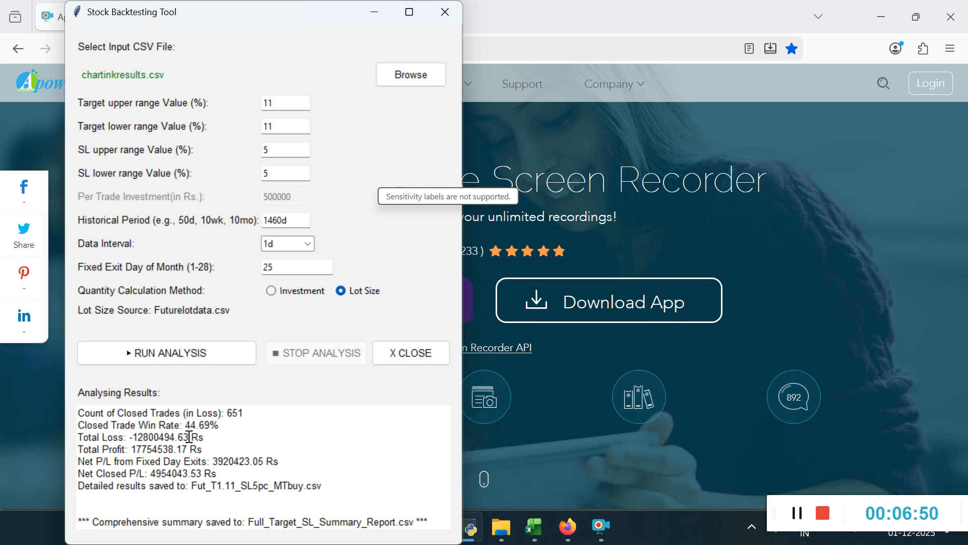
pyautogui.scroll(2, 189, 437)
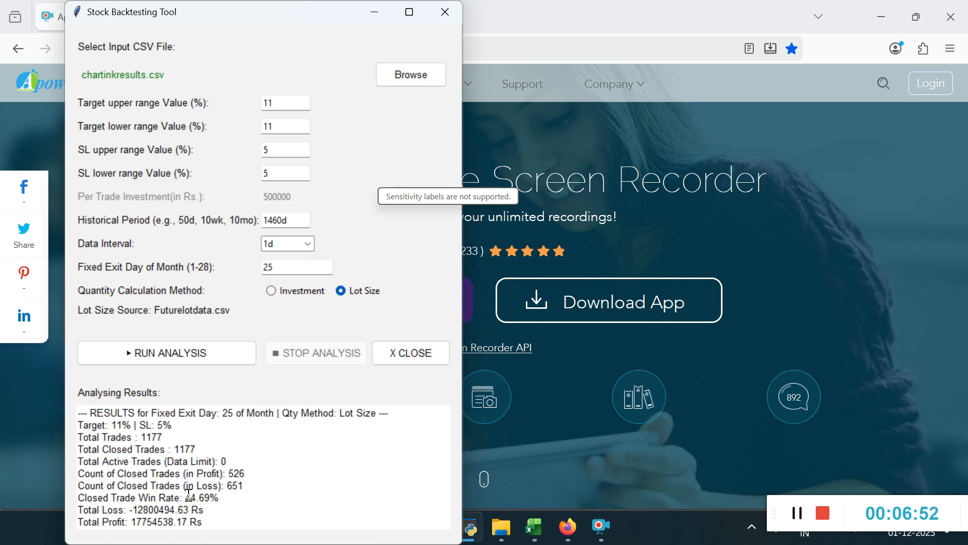
pyautogui.moveTo(259, 475); pyautogui.dragTo(69, 474)
pyautogui.moveTo(251, 480); pyautogui.dragTo(79, 487)
pyautogui.click(240, 486)
# Step: Switch to Excel and close the Full_Target_SL_Summary_Report workbook without saving changes
pyautogui.click(531, 539)
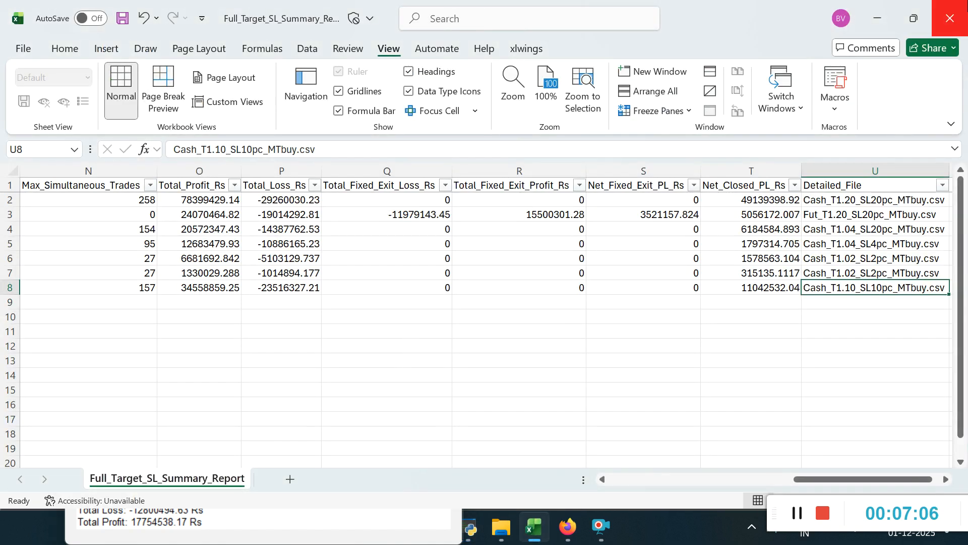
pyautogui.click(950, 19)
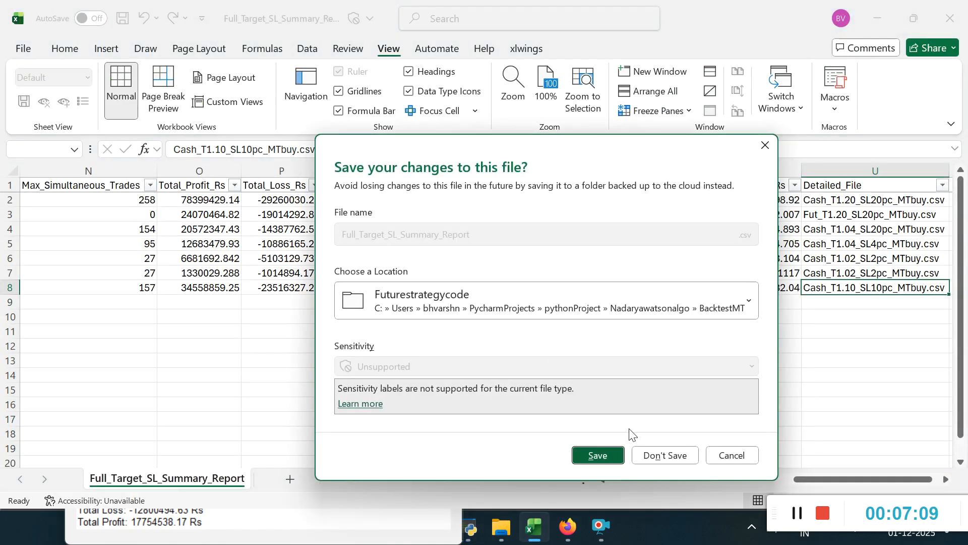
pyautogui.click(664, 455)
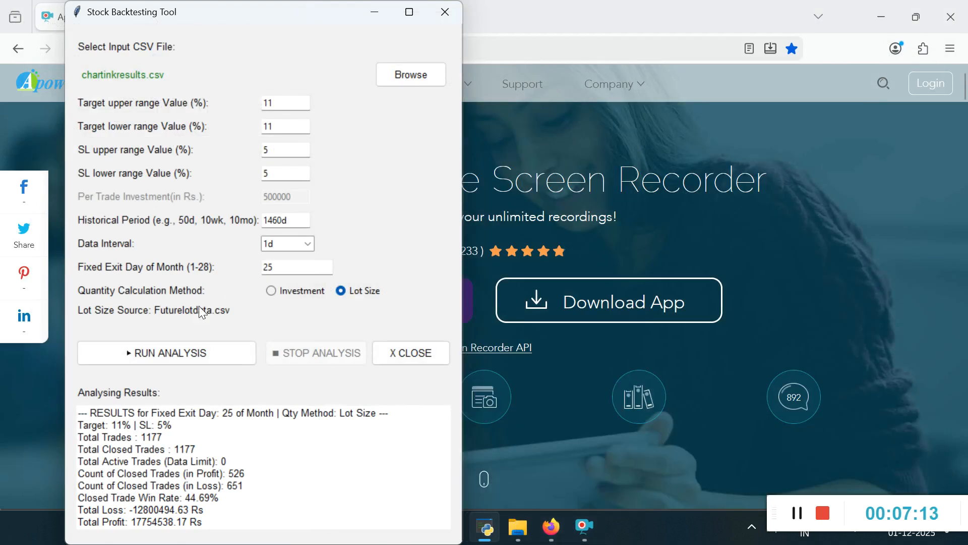
# Step: Open Fut_T1.11_SL5pc_MTbuy from the Futurestrategycode folder in Excel and accept the data conversions
pyautogui.click(519, 527)
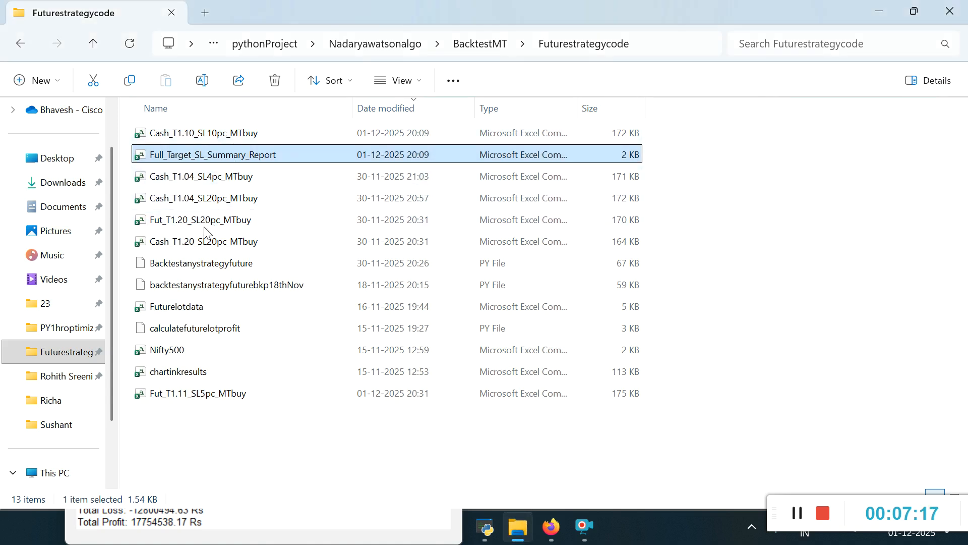
pyautogui.click(200, 399)
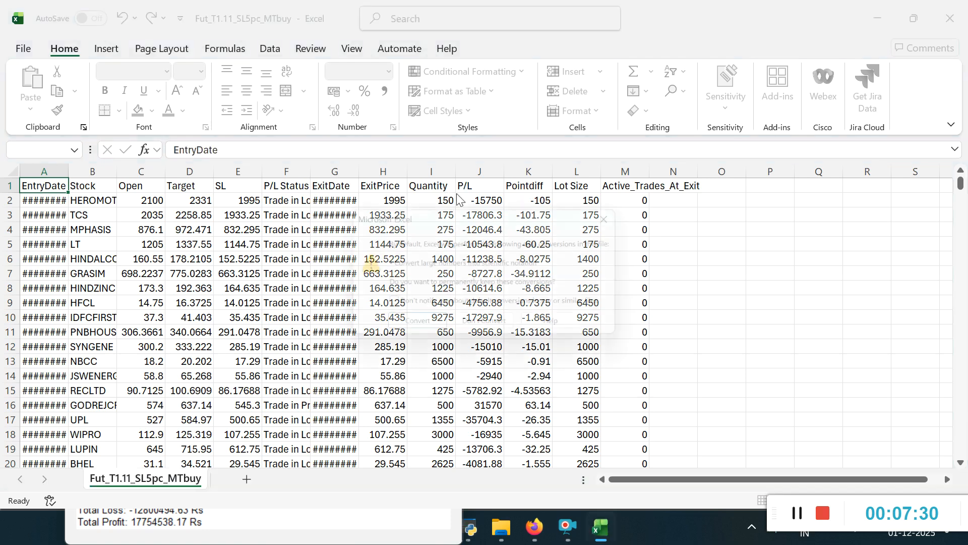
pyautogui.click(433, 327)
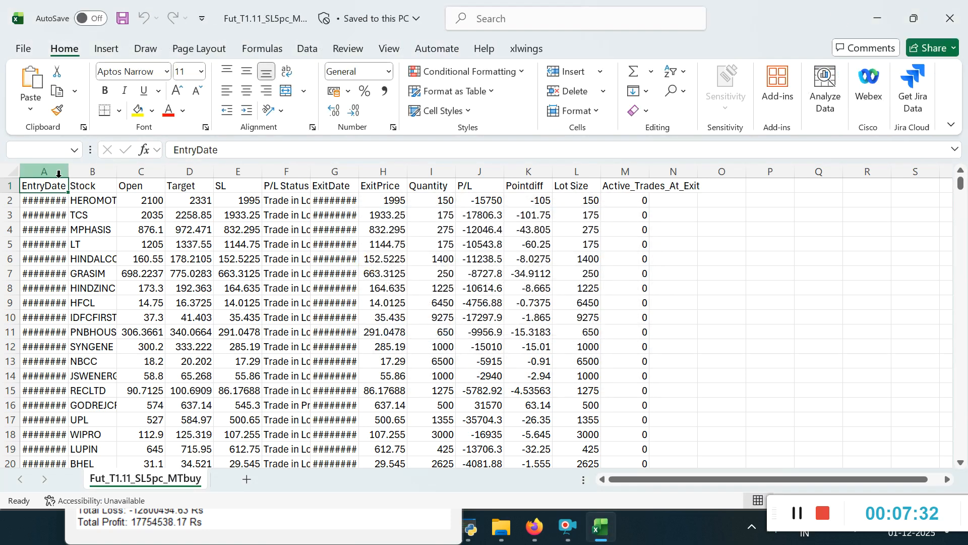
# Step: Autofit the widths of all columns in the Fut_T1.11_SL5pc_MTbuy sheet
pyautogui.doubleClick(69, 177)
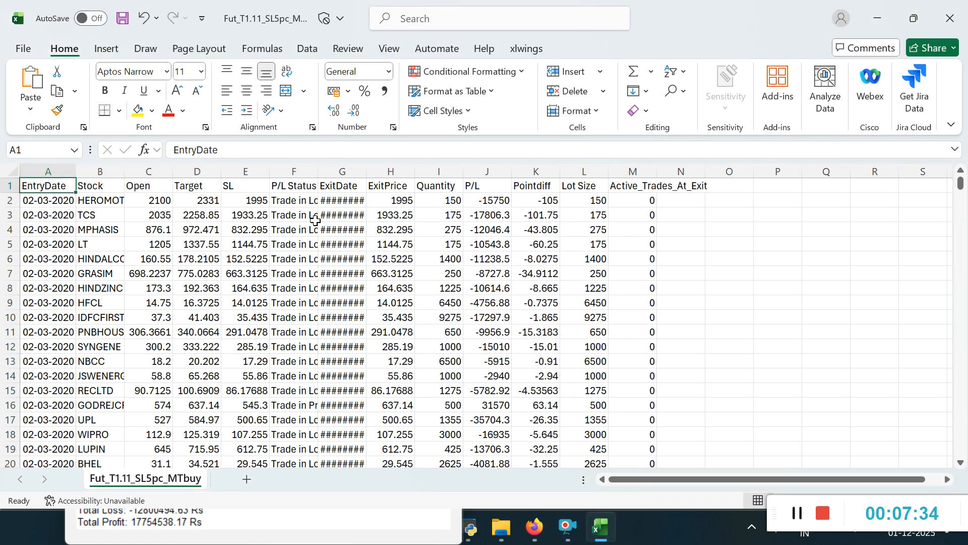
pyautogui.click(10, 174)
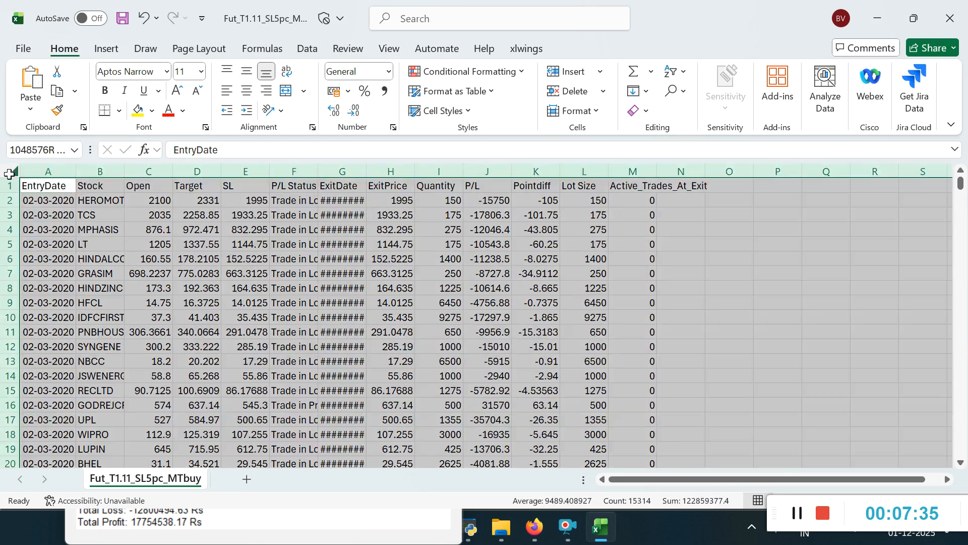
pyautogui.doubleClick(72, 174)
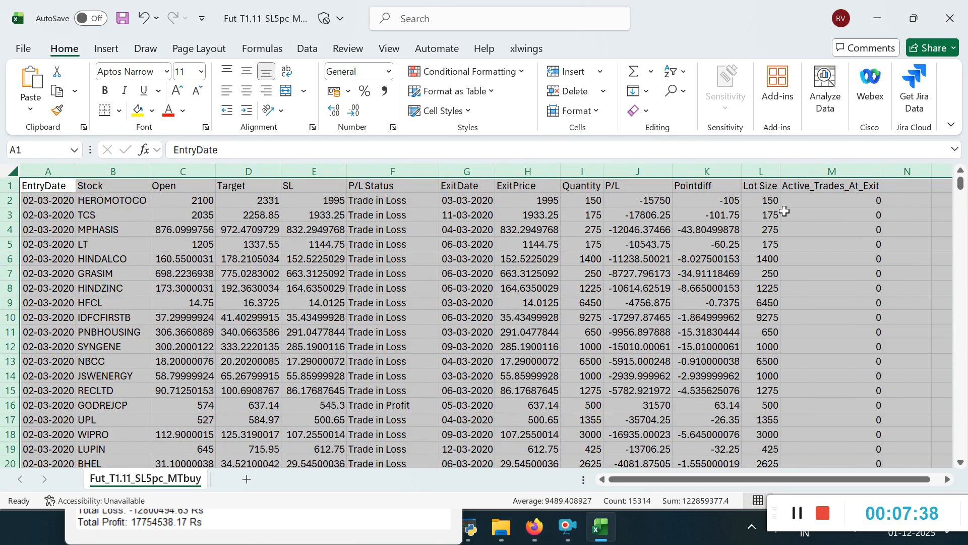
# Step: Examine the trade rows down the Lot Size column, from the 2020 entries to the 2024 entries
pyautogui.click(780, 238)
pyautogui.press('Down')
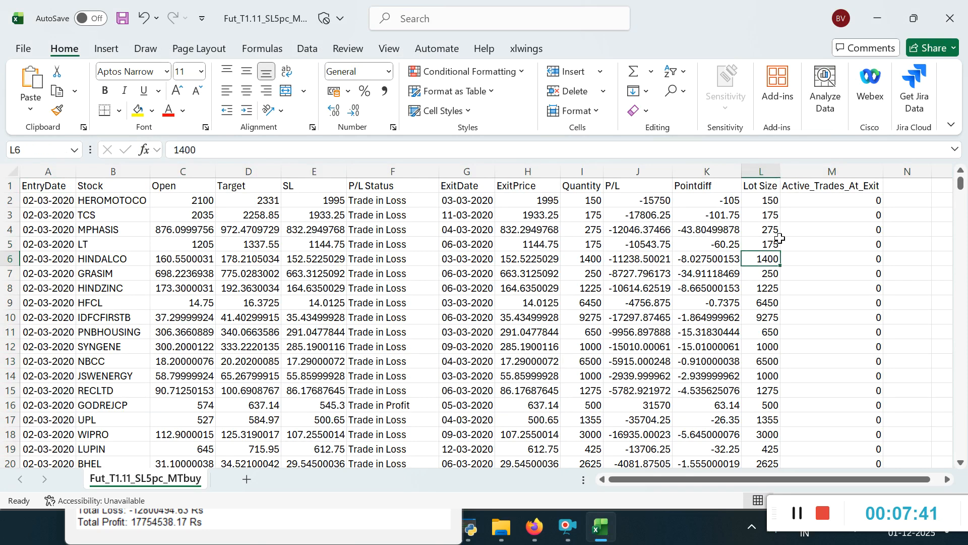
pyautogui.press('Down')
pyautogui.press('Down')
pyautogui.press('Down')
pyautogui.press('Down')
pyautogui.press('Down')
pyautogui.press('Down')
pyautogui.press('Down')
pyautogui.press('Down')
pyautogui.press('Down')
pyautogui.press('Down')
pyautogui.press('Down')
pyautogui.press('Down')
pyautogui.press('Down')
pyautogui.press('Down')
pyautogui.press('Down')
pyautogui.press('Down')
pyautogui.press('Down')
pyautogui.press('Down')
pyautogui.press('Down')
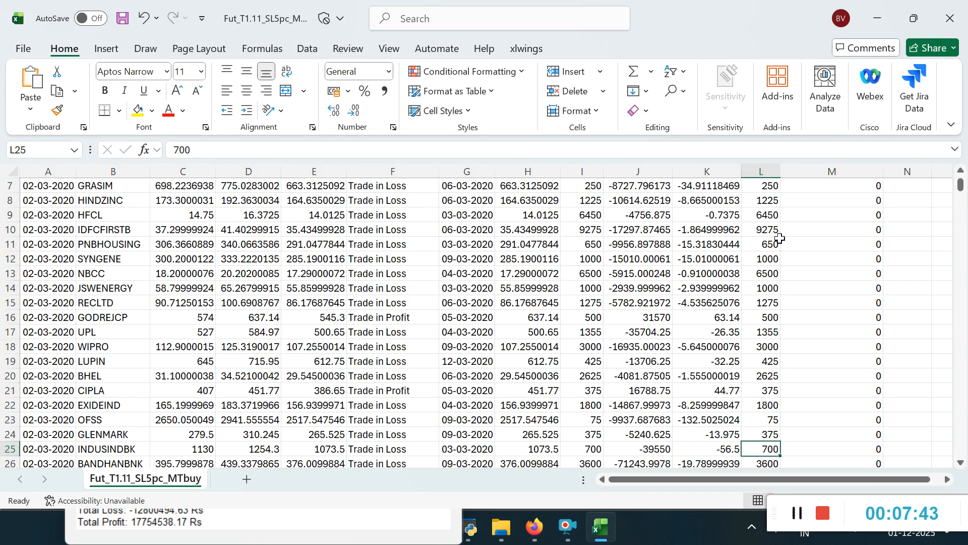
pyautogui.press('Down')
pyautogui.press('Down')
pyautogui.press('Down')
pyautogui.press('Down')
pyautogui.press('Down')
pyautogui.press('Down')
pyautogui.press('Down')
pyautogui.press('Down')
pyautogui.press('Down')
pyautogui.press('Down')
pyautogui.press('Down')
pyautogui.press('Down')
pyautogui.press('Down')
pyautogui.press('Down')
pyautogui.press('Down')
pyautogui.press('Down')
pyautogui.press('Down')
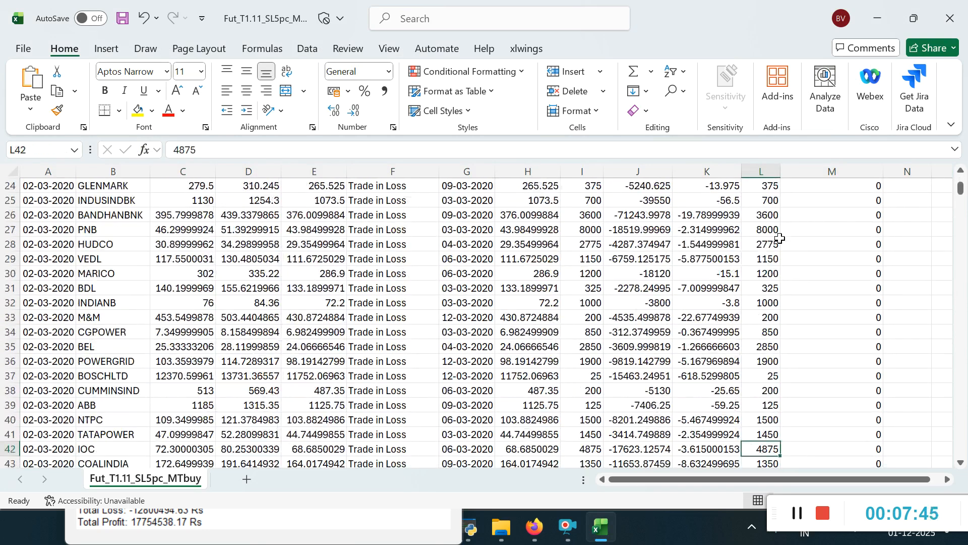
pyautogui.press('Down')
pyautogui.press('Down')
pyautogui.press('Down')
pyautogui.press('Down')
pyautogui.press('Down')
pyautogui.press('Down')
pyautogui.press('Down')
pyautogui.press('Down')
pyautogui.press('Down')
pyautogui.press('Down')
pyautogui.press('Down')
pyautogui.press('Down')
pyautogui.press('Down')
pyautogui.press('Down')
pyautogui.press('Down')
pyautogui.press('Down')
pyautogui.press('Down')
pyautogui.press('Down')
pyautogui.press('Down')
pyautogui.press('Down')
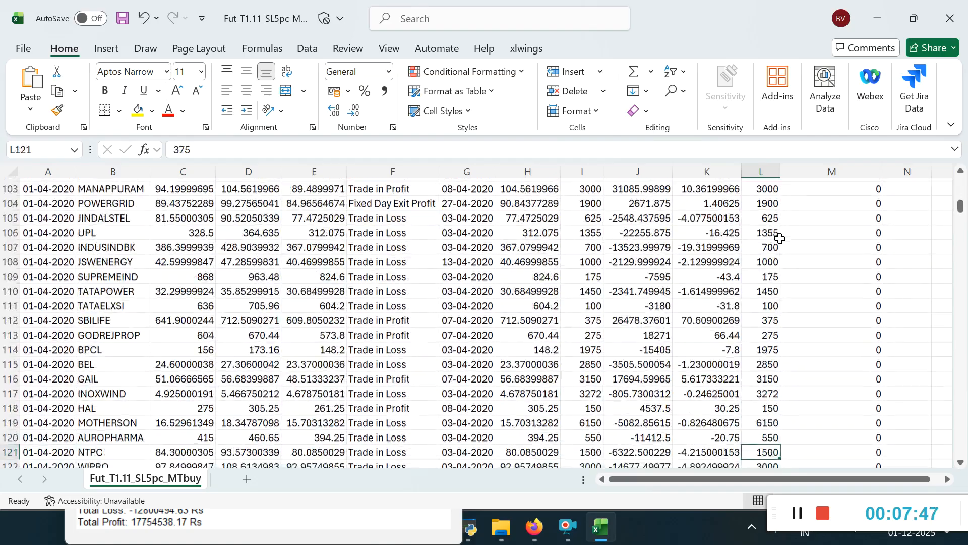
pyautogui.press('Down')
pyautogui.press('Down')
pyautogui.press('Down')
pyautogui.press('Down')
pyautogui.press('Down')
pyautogui.press('Down')
pyautogui.press('Down')
pyautogui.press('Down')
pyautogui.press('Down')
pyautogui.press('Down')
pyautogui.press('Down')
pyautogui.press('Down')
pyautogui.press('Down')
pyautogui.press('Down')
pyautogui.press('Down')
pyautogui.press('Down')
pyautogui.press('Down')
pyautogui.press('Down')
pyautogui.press('Down')
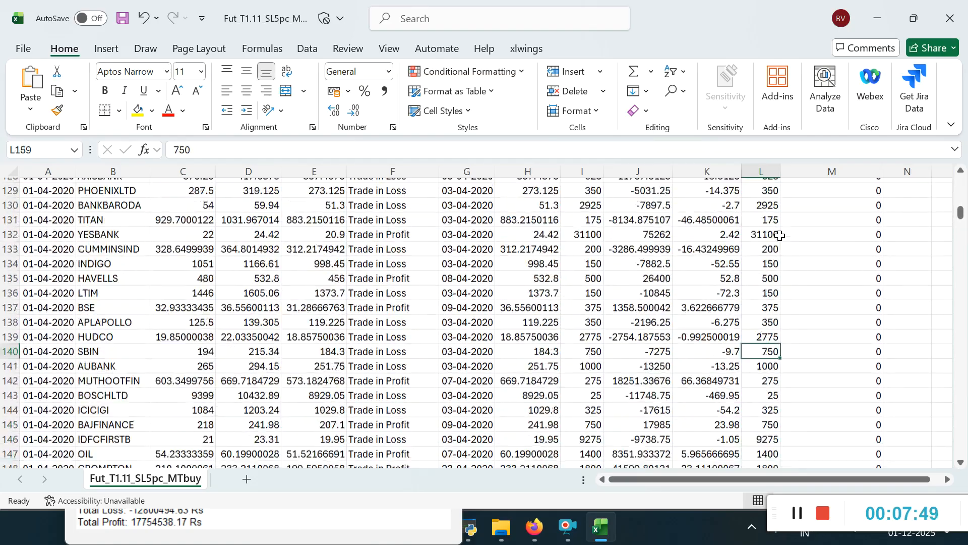
pyautogui.press('Down')
pyautogui.press('Down')
pyautogui.press('Down')
pyautogui.press('Down')
pyautogui.press('Down')
pyautogui.press('Down')
pyautogui.press('Down')
pyautogui.press('Down')
pyautogui.press('Down')
pyautogui.press('Down')
pyautogui.press('Down')
pyautogui.press('Down')
pyautogui.press('Down')
pyautogui.press('Down')
pyautogui.press('Down')
pyautogui.press('Down')
pyautogui.press('Down')
pyautogui.press('Down')
pyautogui.press('Down')
pyautogui.press('Down')
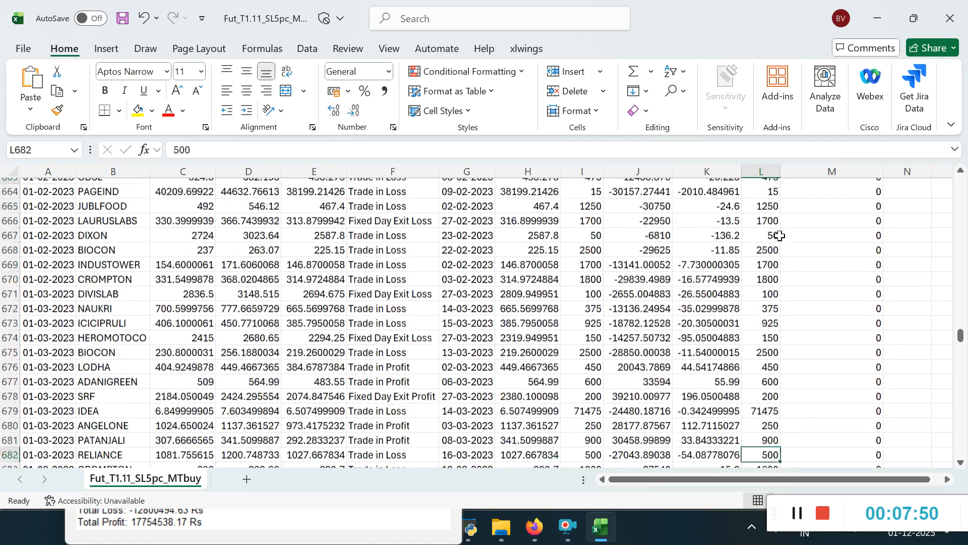
pyautogui.press('Down')
pyautogui.press('Down')
pyautogui.press('Down')
pyautogui.press('Down')
pyautogui.press('Down')
pyautogui.press('Down')
pyautogui.press('Down')
pyautogui.press('Down')
pyautogui.press('Down')
pyautogui.press('Down')
pyautogui.press('Down')
pyautogui.press('Down')
pyautogui.press('Down')
pyautogui.press('Down')
pyautogui.press('Down')
pyautogui.press('Down')
pyautogui.press('Down')
pyautogui.press('Down')
pyautogui.press('Down')
pyautogui.press('Down')
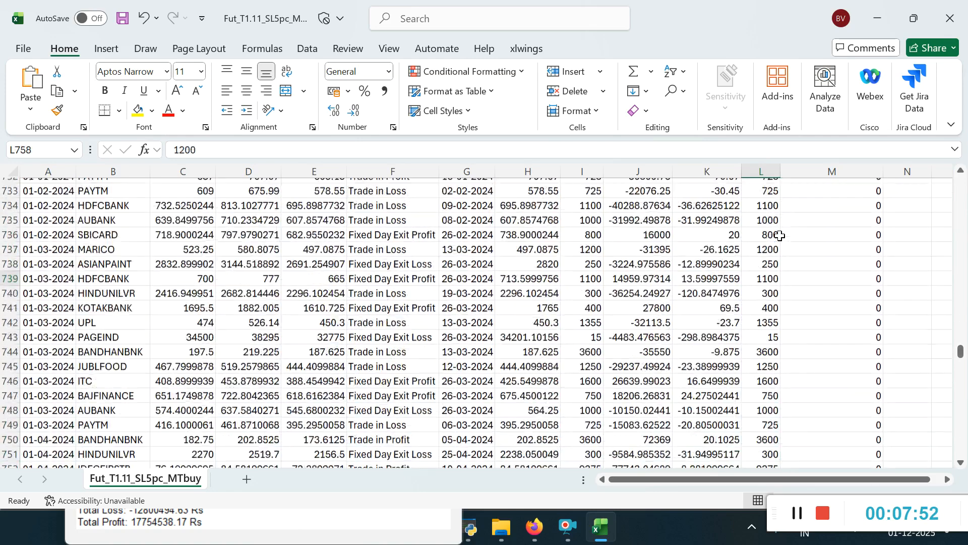
# Step: Compare the entry dates, exit dates and Fixed Day Exit statuses of the March 2024 trades
pyautogui.click(443, 255)
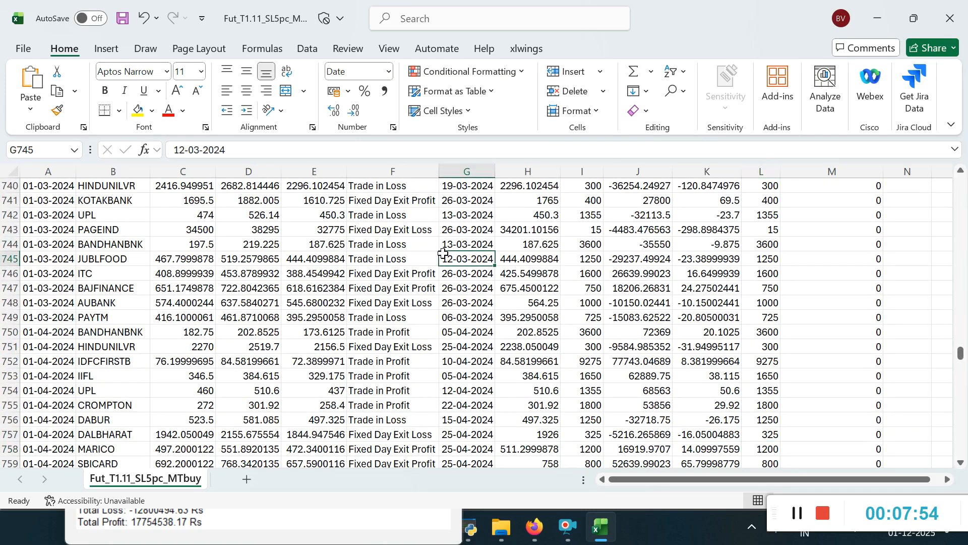
pyautogui.click(56, 241)
pyautogui.click(460, 249)
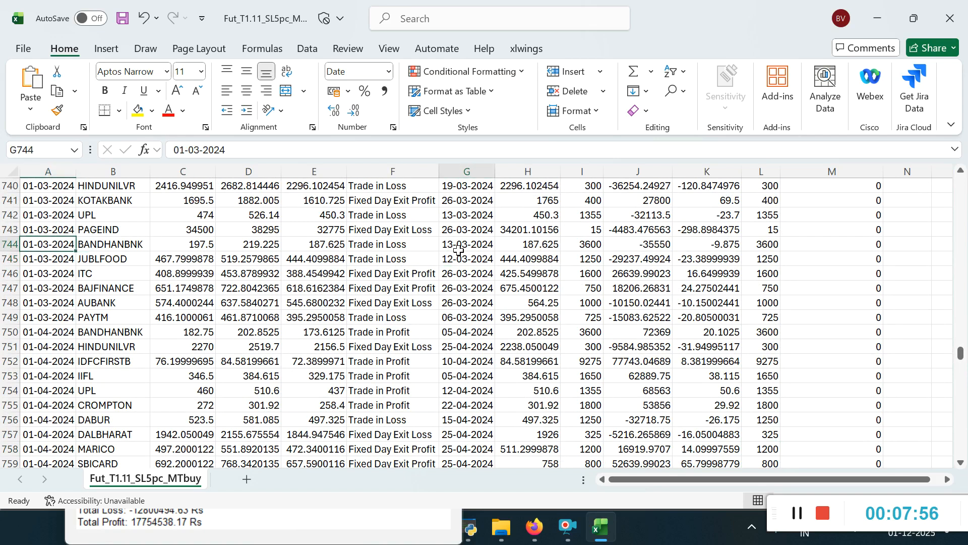
pyautogui.click(413, 229)
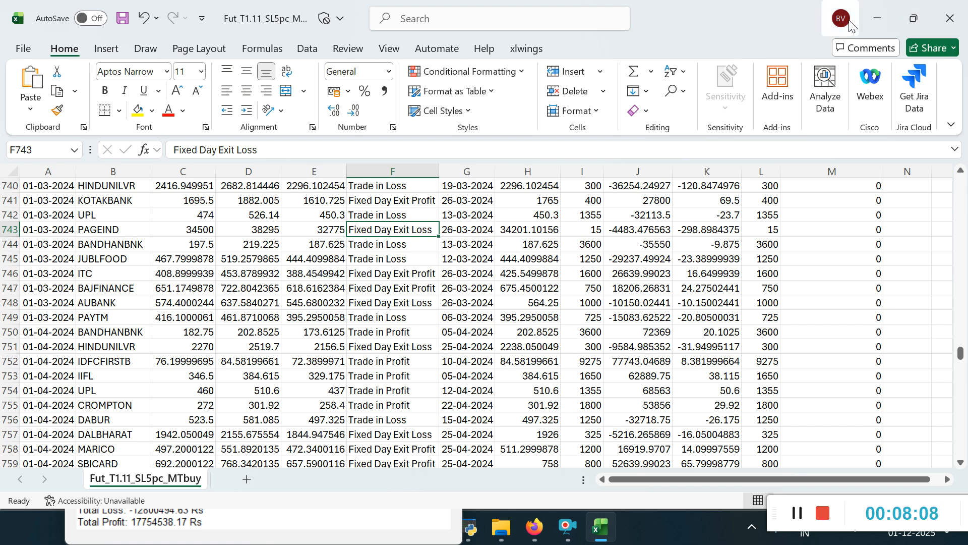
pyautogui.click(873, 19)
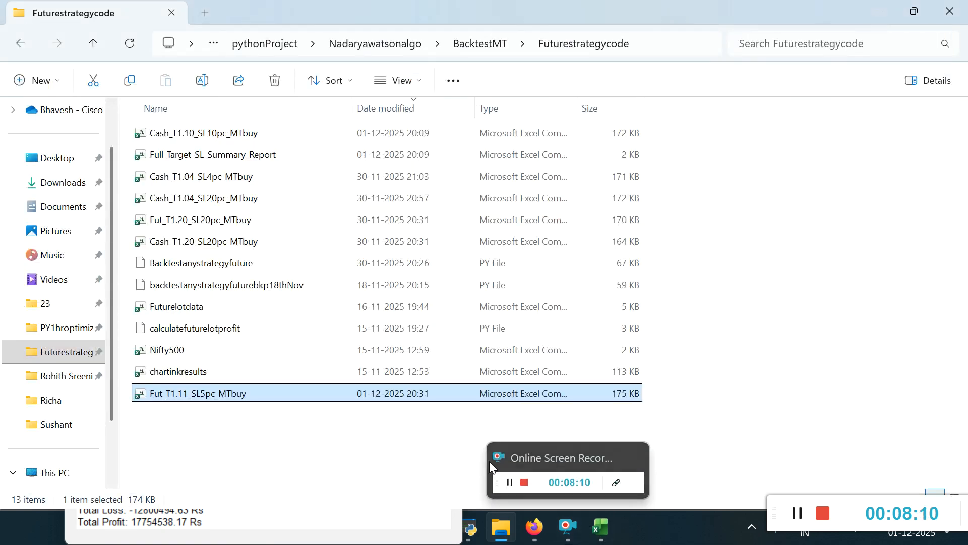
pyautogui.click(600, 527)
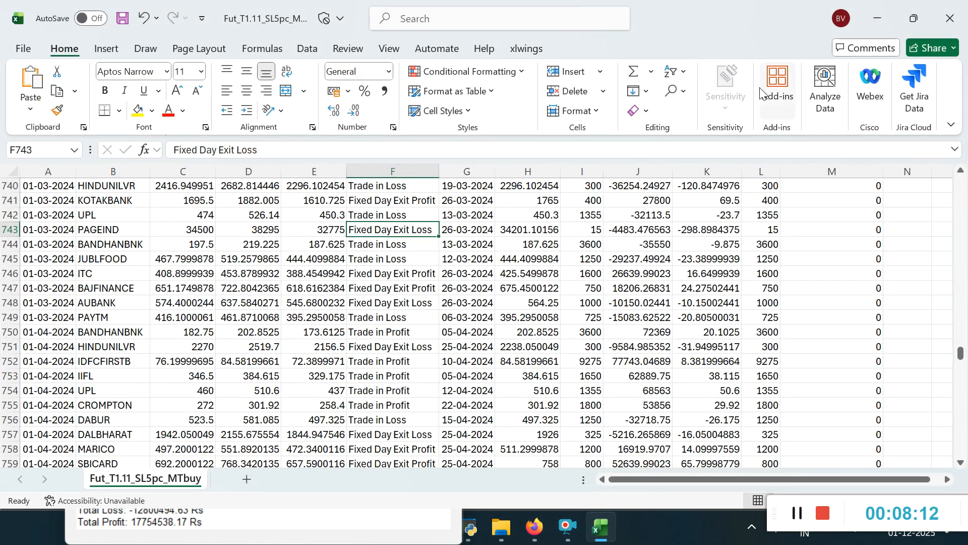
# Step: Return to the first trades and review the Target, SL, P/L Status, ExitDate, ExitPrice and Quantity columns
pyautogui.click(614, 294)
pyautogui.press('pageup')
pyautogui.press('pageup')
pyautogui.press('pageup')
pyautogui.press('pageup')
pyautogui.press('pageup')
pyautogui.press('pageup')
pyautogui.press('pageup')
pyautogui.press('pageup')
pyautogui.press('pageup')
pyautogui.press('pageup')
pyautogui.press('pageup')
pyautogui.press('pageup')
pyautogui.press('pageup')
pyautogui.press('pageup')
pyautogui.press('pageup')
pyautogui.press('pageup')
pyautogui.press('pageup')
pyautogui.press('pageup')
pyautogui.press('pageup')
pyautogui.press('pageup')
pyautogui.press('pageup')
pyautogui.press('pageup')
pyautogui.press('pageup')
pyautogui.press('pageup')
pyautogui.press('pageup')
pyautogui.press('pageup')
pyautogui.press('pageup')
pyautogui.press('pageup')
pyautogui.press('pageup')
pyautogui.press('pageup')
pyautogui.press('pageup')
pyautogui.press('pageup')
pyautogui.press('pageup')
pyautogui.press('pageup')
pyautogui.press('pageup')
pyautogui.press('pageup')
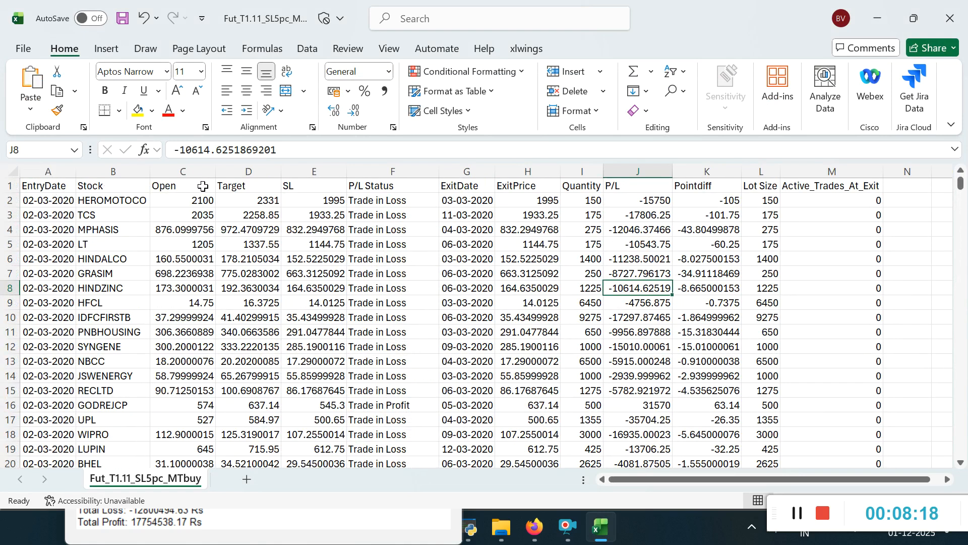
pyautogui.click(254, 185)
pyautogui.click(309, 183)
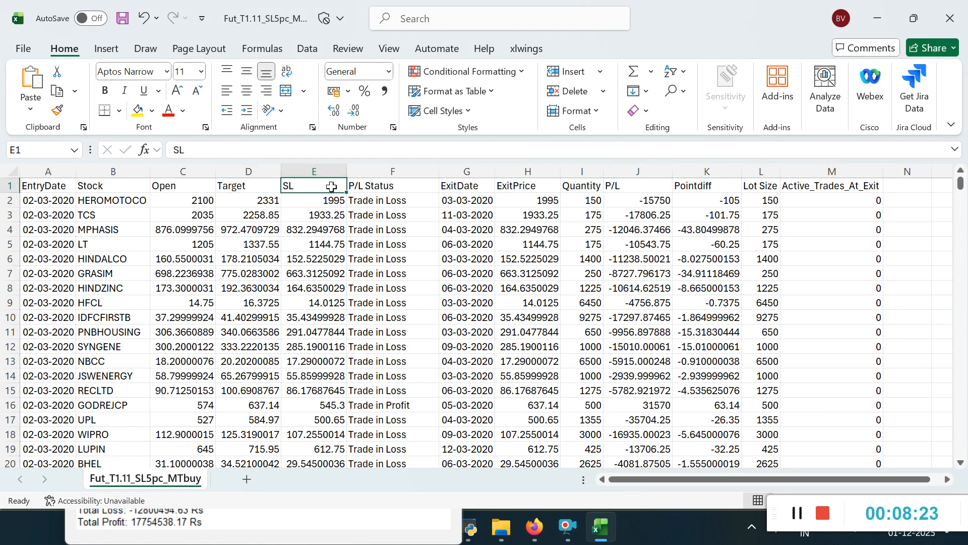
pyautogui.click(371, 187)
pyautogui.click(469, 188)
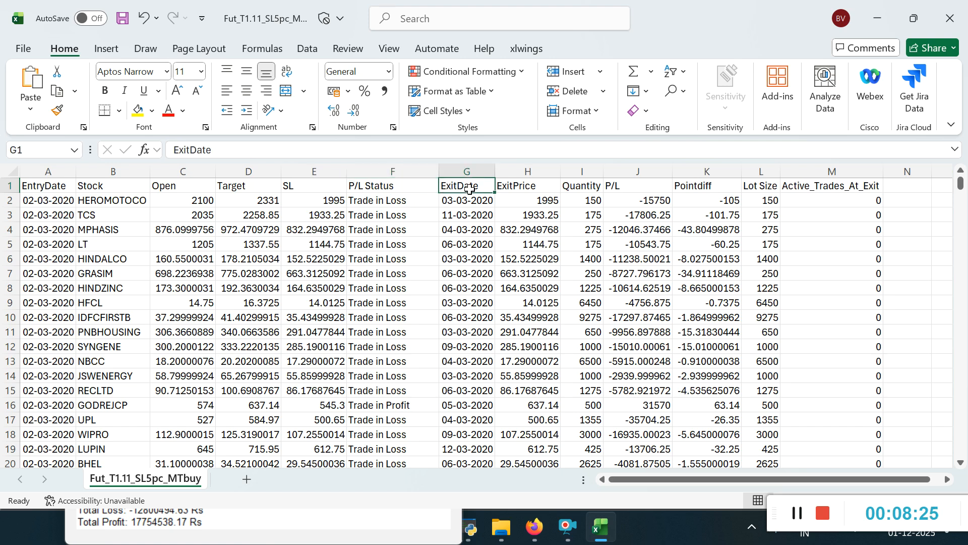
pyautogui.click(523, 187)
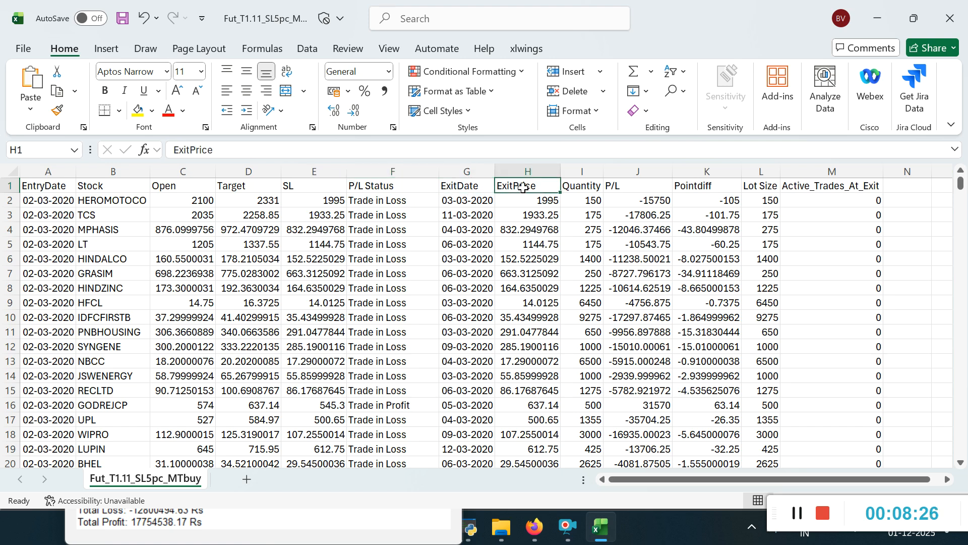
pyautogui.click(597, 189)
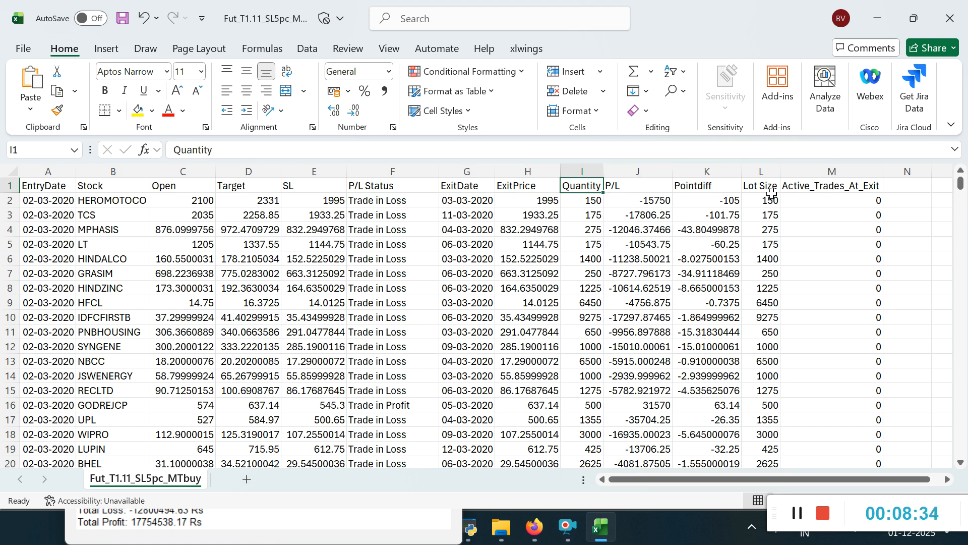
# Step: Close the Fut_T1.11_SL5pc_MTbuy workbook without saving changes
pyautogui.click(950, 18)
pyautogui.click(656, 455)
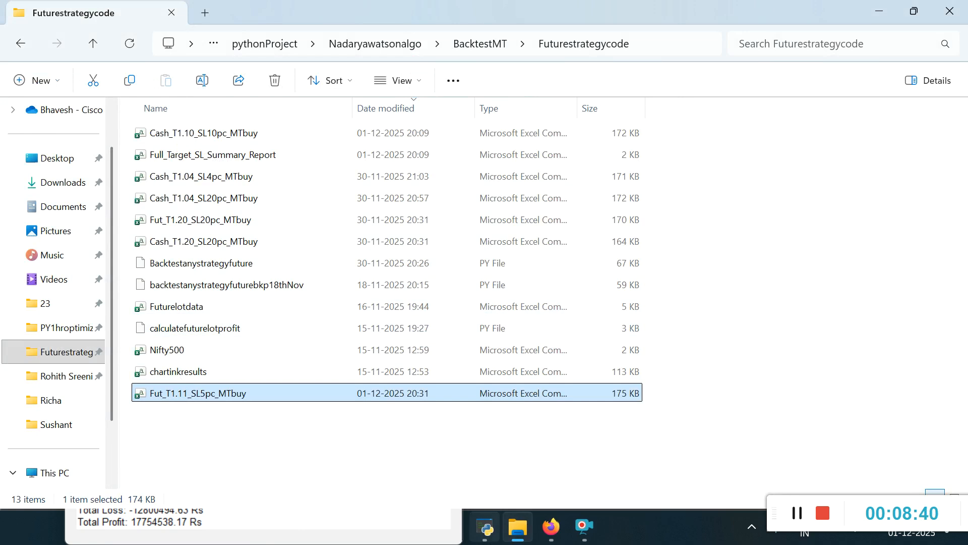
# Step: Switch to the Stock Backtesting Tool and run the analysis with Investment as the quantity calculation method
pyautogui.click(487, 532)
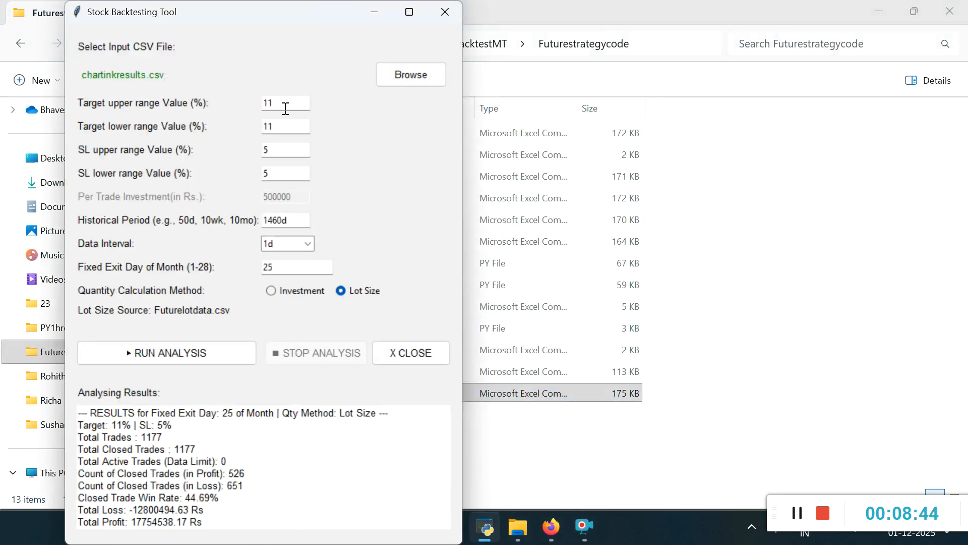
pyautogui.click(271, 291)
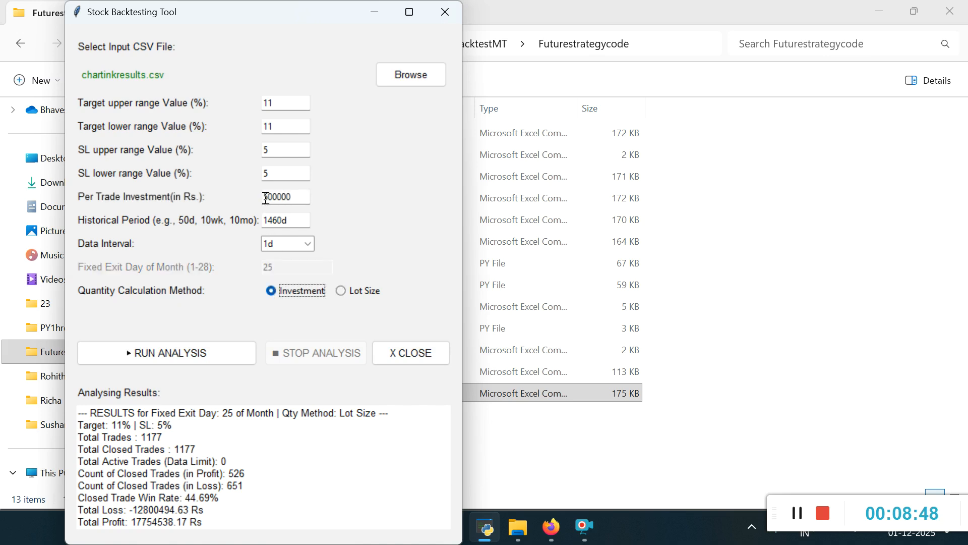
pyautogui.moveTo(299, 196); pyautogui.dragTo(262, 195)
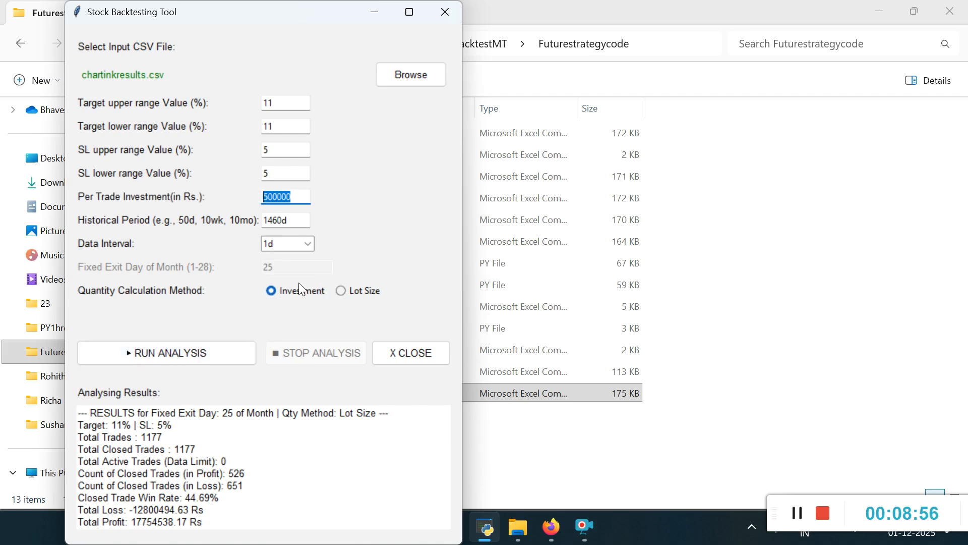
pyautogui.click(185, 353)
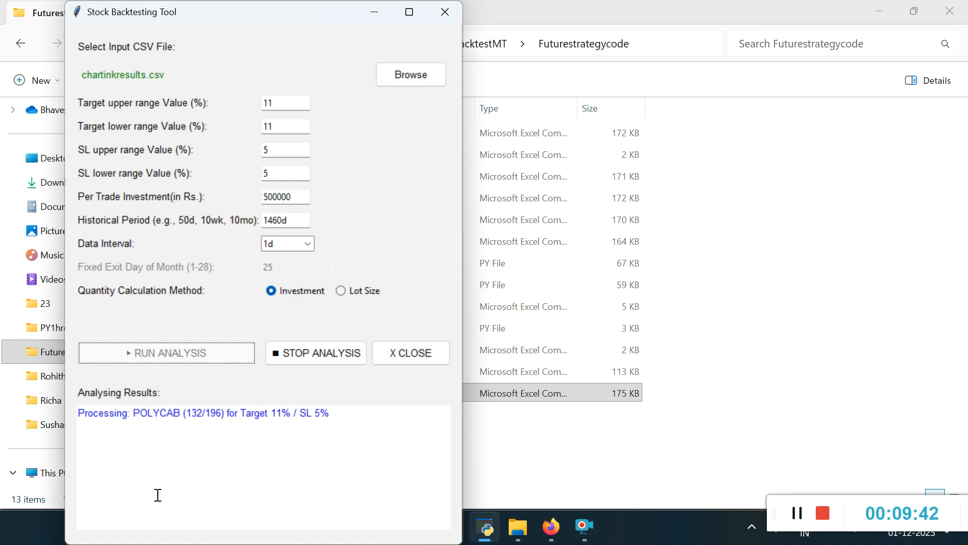
# Step: Review the target, SL and per trade investment settings while the analysis runs
pyautogui.click(266, 103)
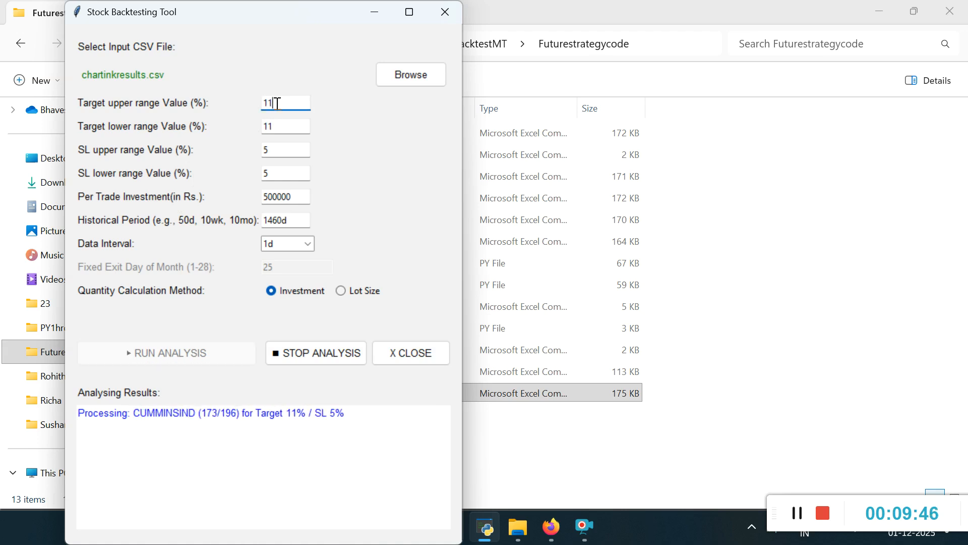
pyautogui.doubleClick(268, 103)
pyautogui.click(278, 149)
pyautogui.moveTo(278, 149); pyautogui.dragTo(258, 150)
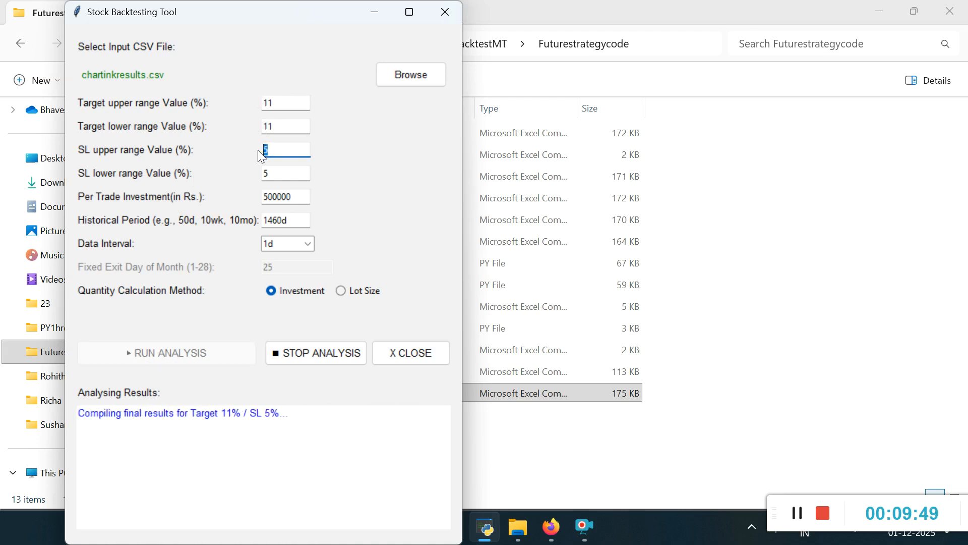
pyautogui.click(300, 196)
pyautogui.moveTo(301, 196); pyautogui.dragTo(232, 201)
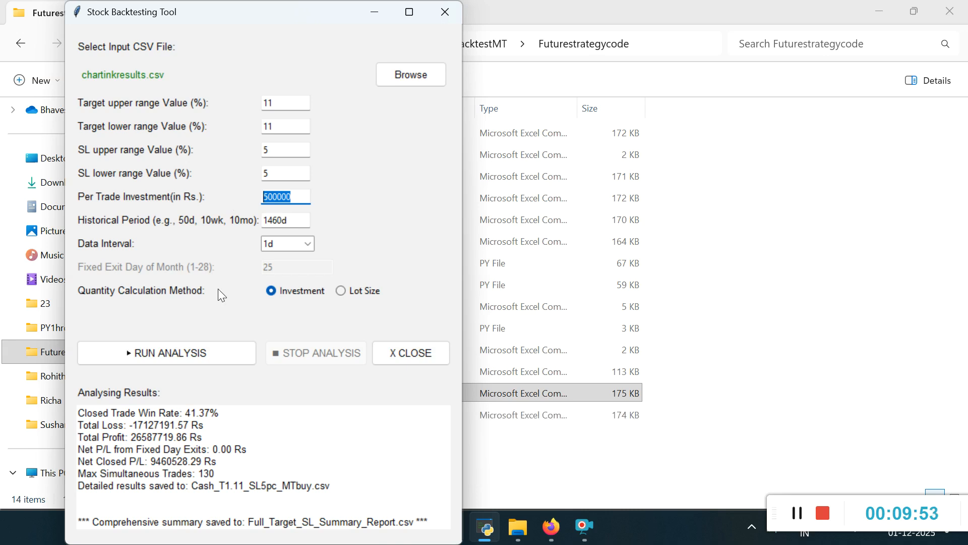
# Step: Examine the maximum simultaneous trades, closed trade win rate and net closed P/L in the Investment results
pyautogui.moveTo(217, 474); pyautogui.dragTo(205, 474)
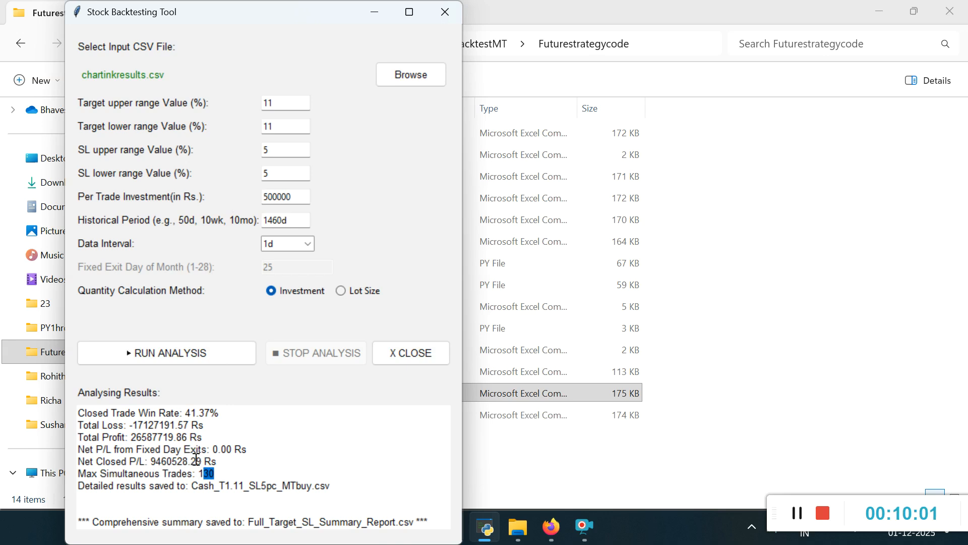
pyautogui.moveTo(222, 409); pyautogui.dragTo(75, 423)
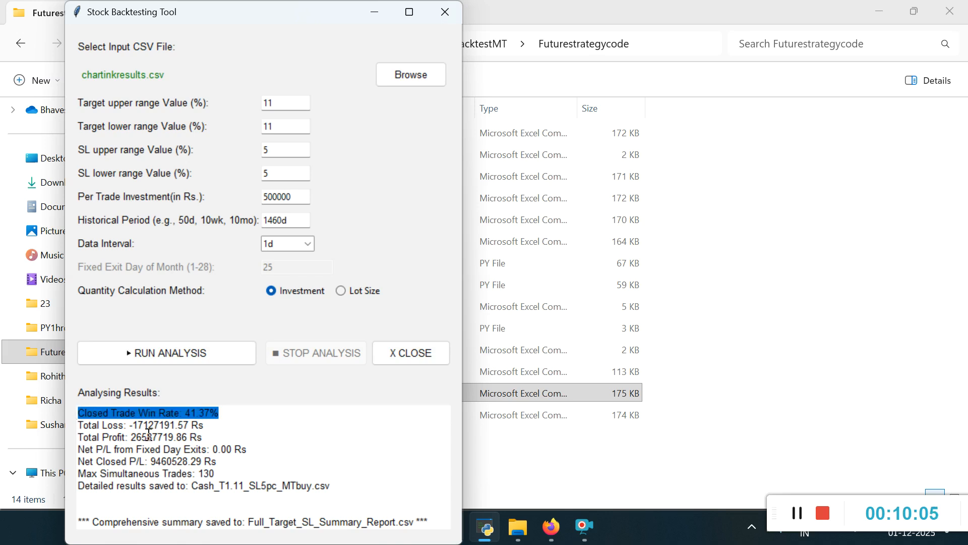
pyautogui.moveTo(217, 461); pyautogui.dragTo(91, 461)
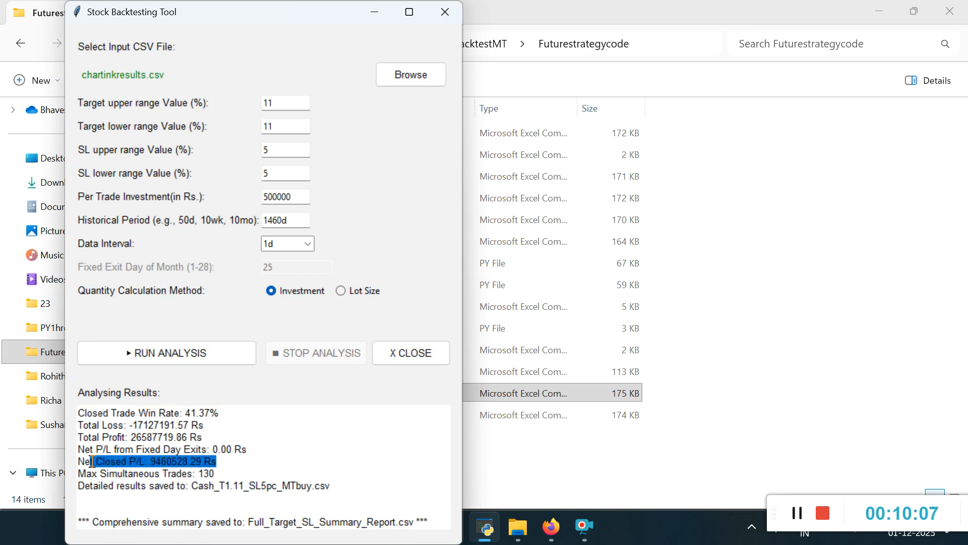
pyautogui.click(262, 457)
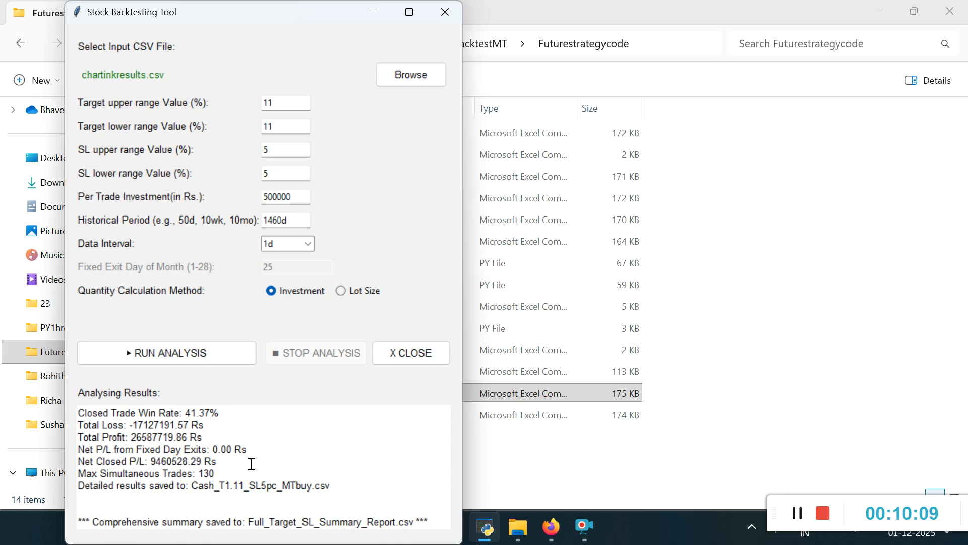
# Step: Examine the Max Simultaneous Trades line in the Investment analysis results
pyautogui.moveTo(215, 474); pyautogui.dragTo(126, 473)
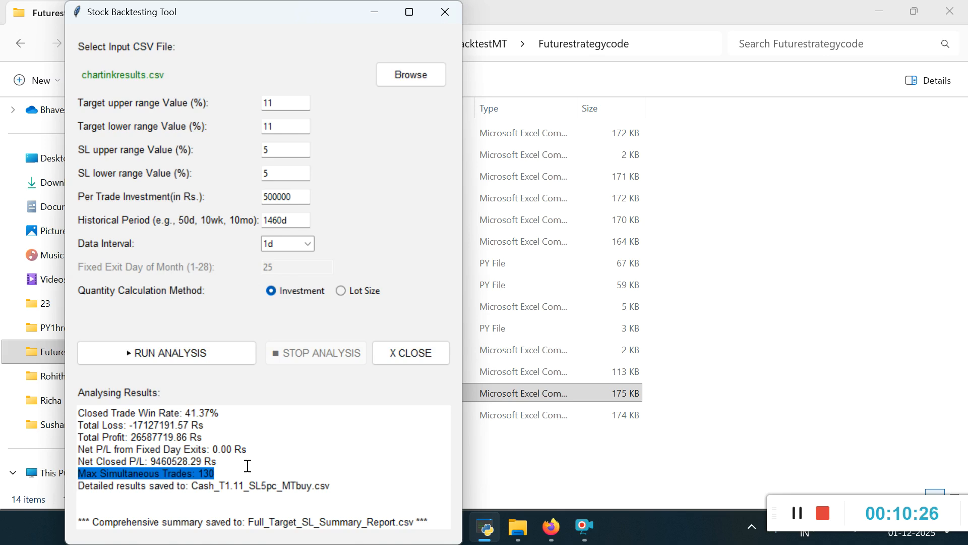
pyautogui.click(203, 477)
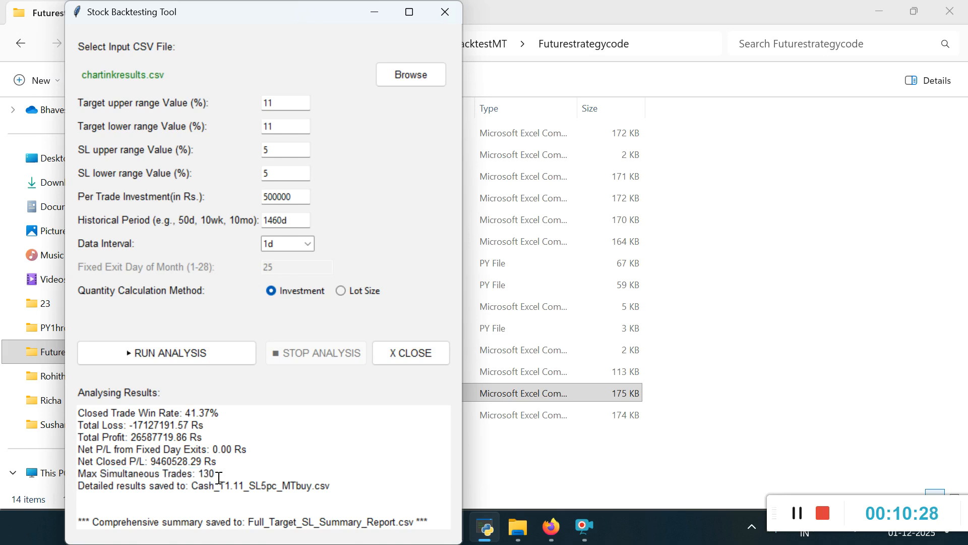
pyautogui.moveTo(219, 477); pyautogui.dragTo(80, 477)
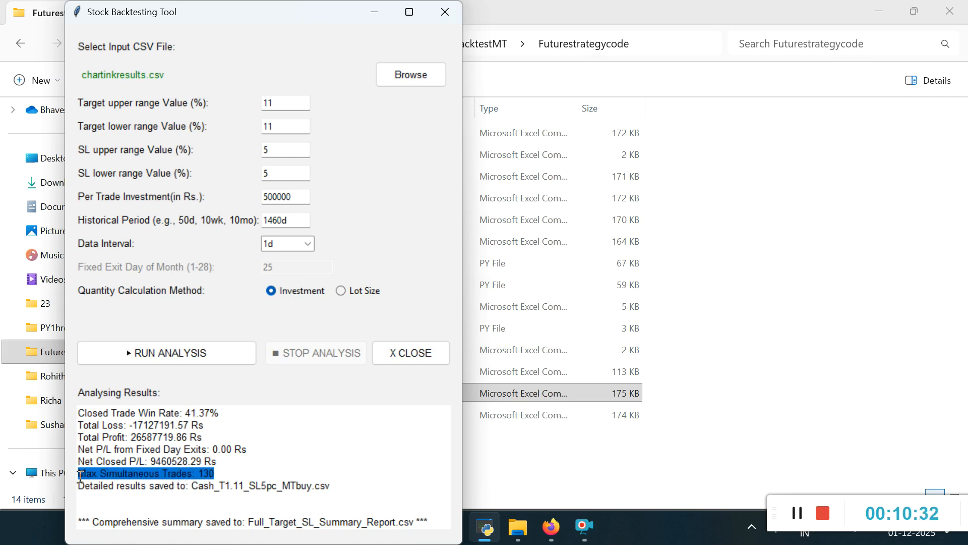
pyautogui.click(229, 469)
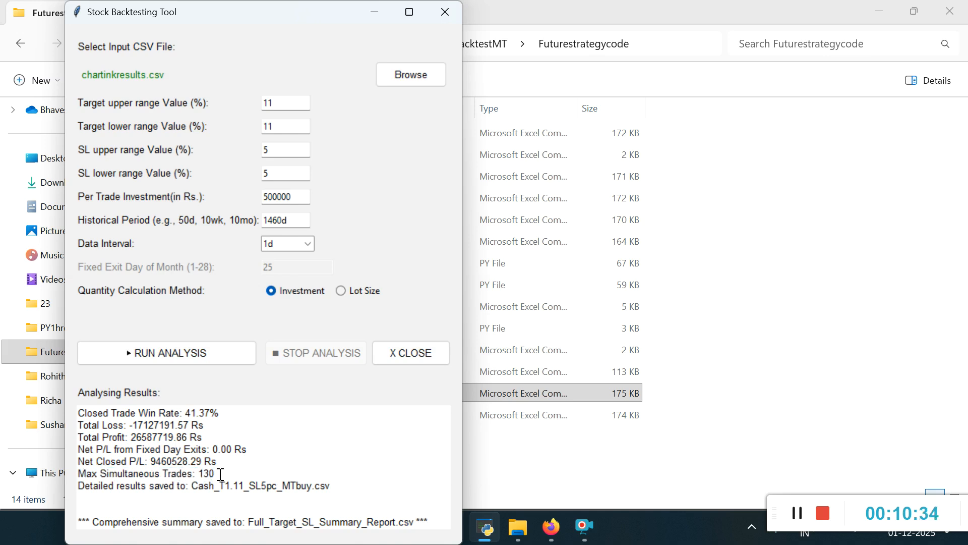
pyautogui.moveTo(219, 475); pyautogui.dragTo(80, 473)
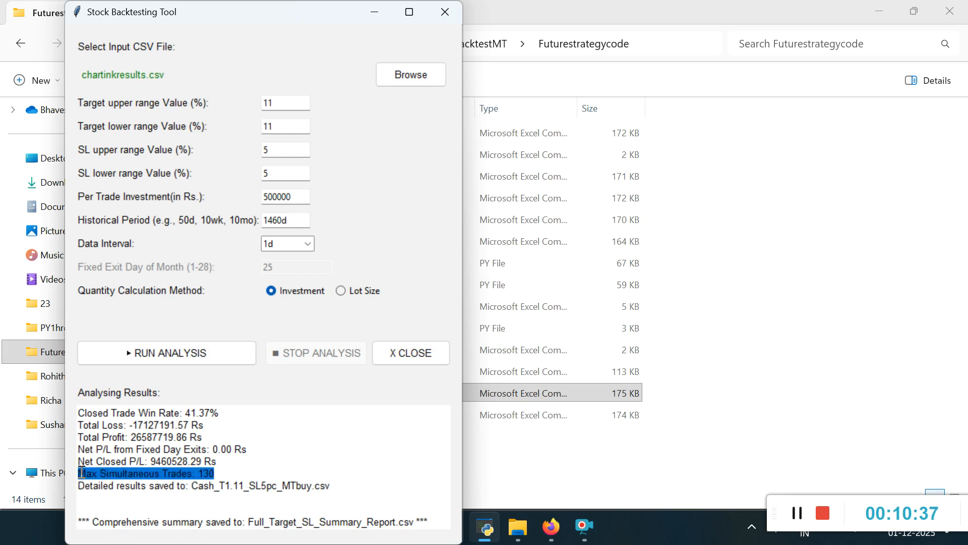
pyautogui.click(207, 473)
pyautogui.moveTo(215, 474); pyautogui.dragTo(76, 477)
pyautogui.click(179, 465)
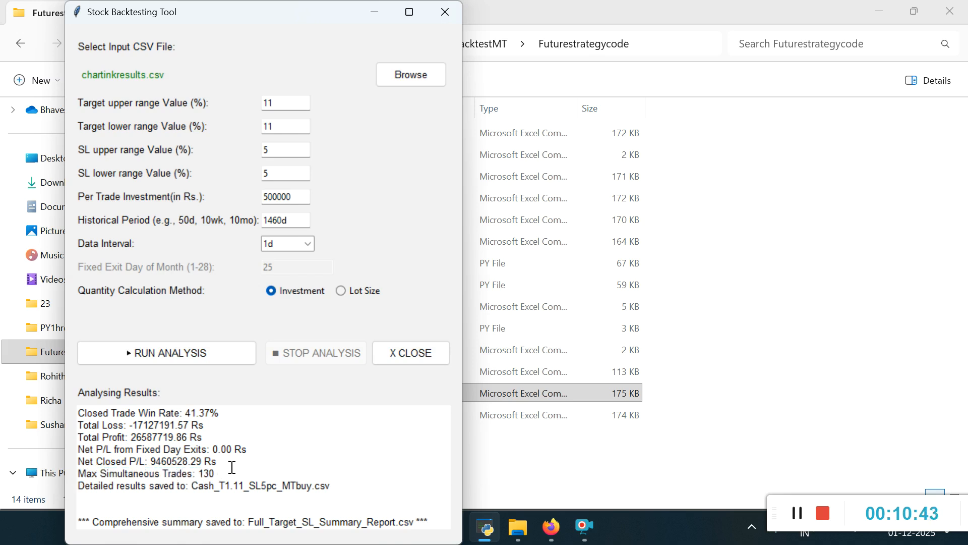
# Step: Review the closed trade counts, win rate and total profit in the analysis results, and recheck the maximum simultaneous trades
pyautogui.scroll(6, 232, 468)
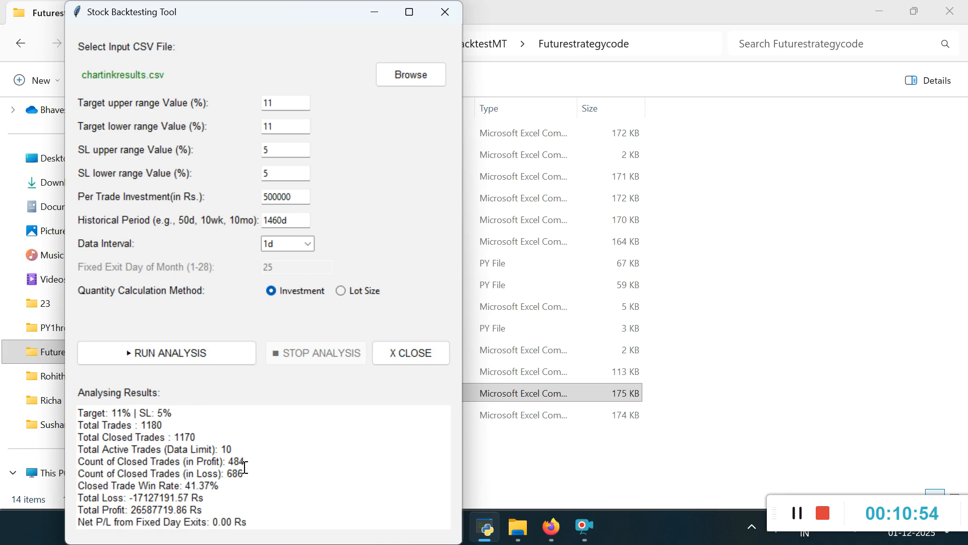
pyautogui.moveTo(252, 463); pyautogui.dragTo(189, 485)
pyautogui.click(230, 485)
pyautogui.doubleClick(257, 487)
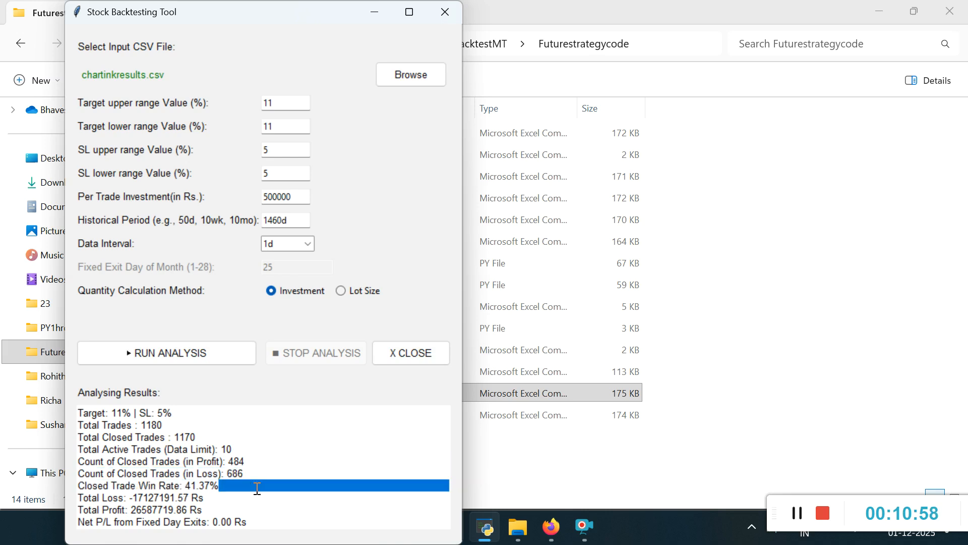
pyautogui.click(208, 513)
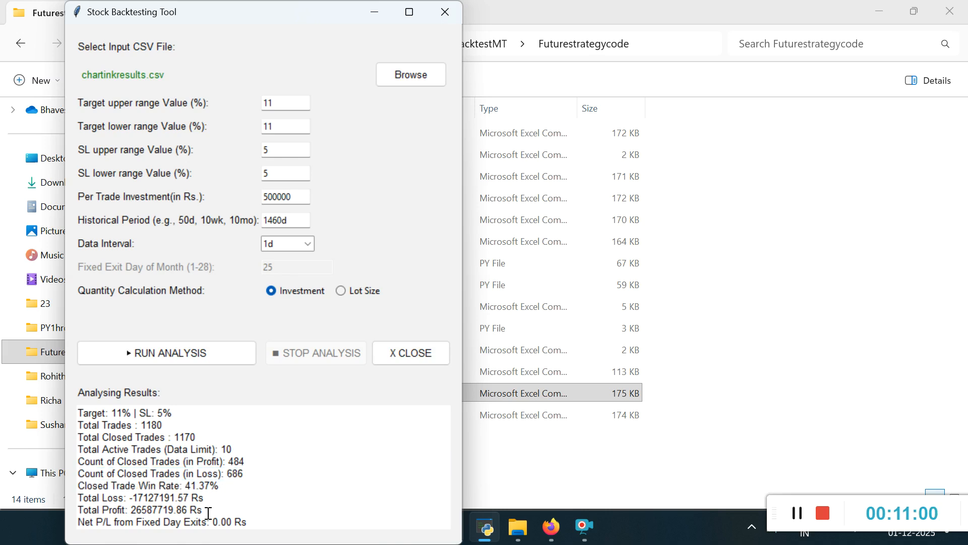
pyautogui.scroll(-3, 208, 513)
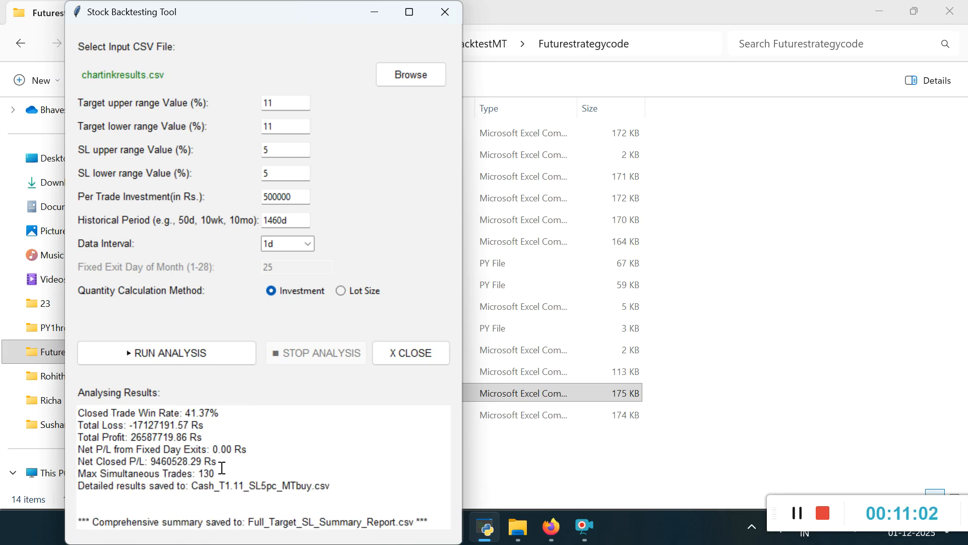
pyautogui.moveTo(222, 469); pyautogui.dragTo(77, 469)
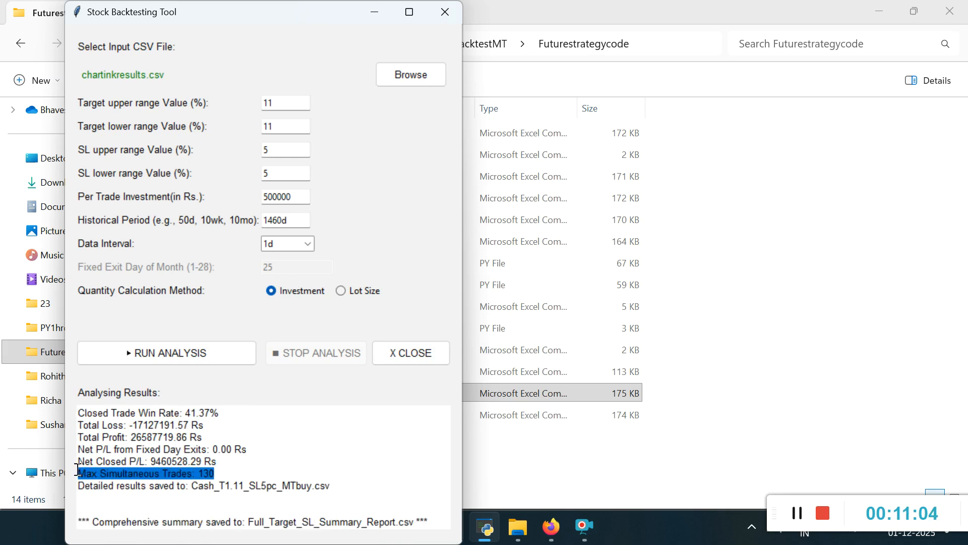
# Step: Switch to File Explorer and open Full_Target_SL_Summary_Report from the Futurestrategycode folder in Excel, accepting the default data conversions
pyautogui.click(518, 527)
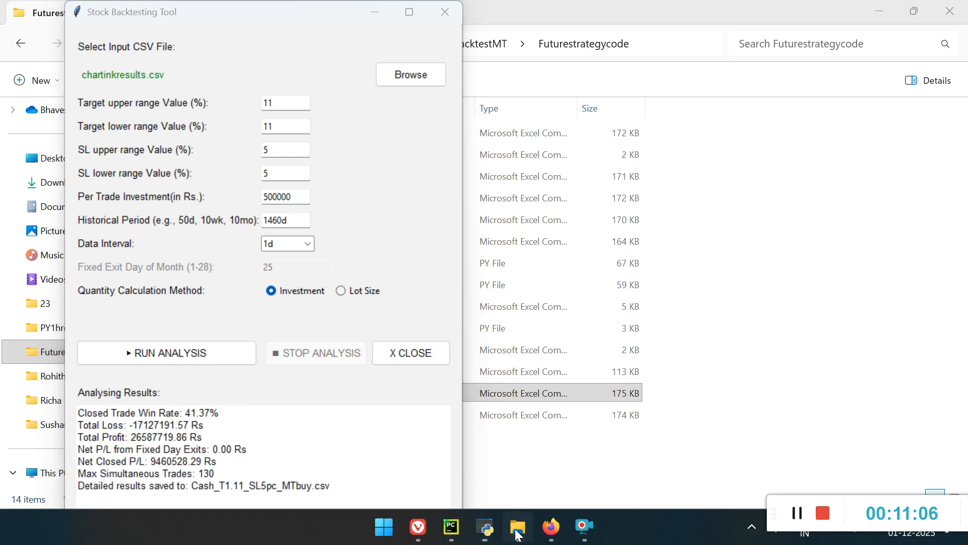
pyautogui.click(215, 416)
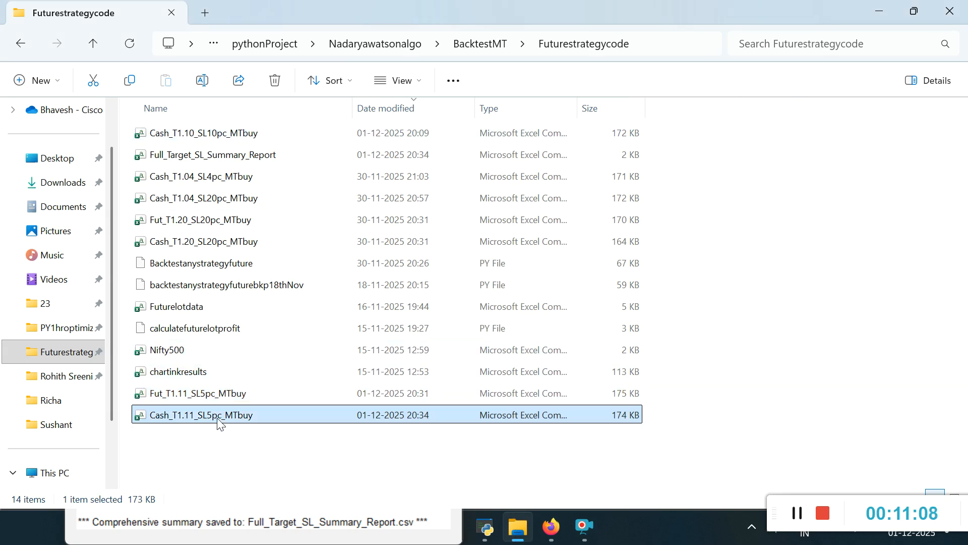
pyautogui.click(192, 392)
pyautogui.click(190, 417)
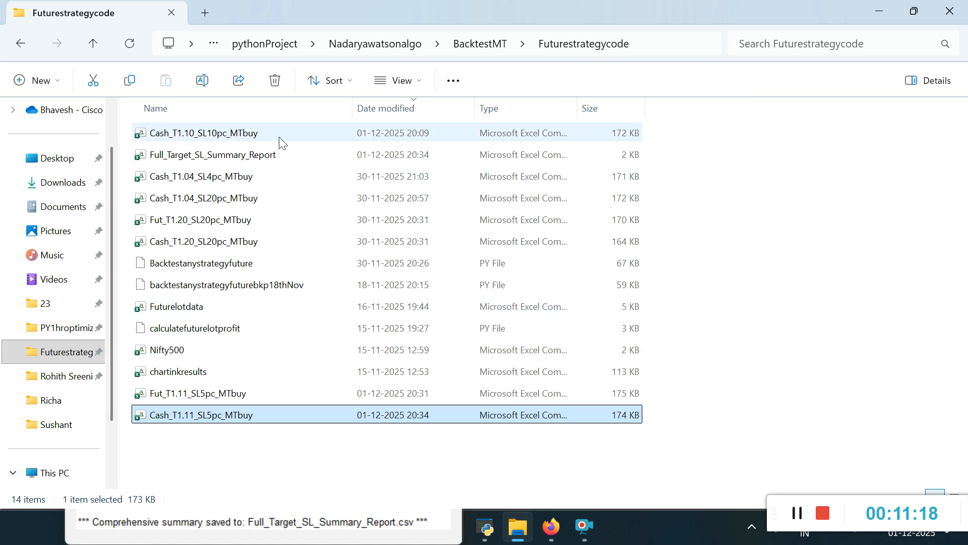
pyautogui.click(244, 157)
pyautogui.doubleClick(244, 158)
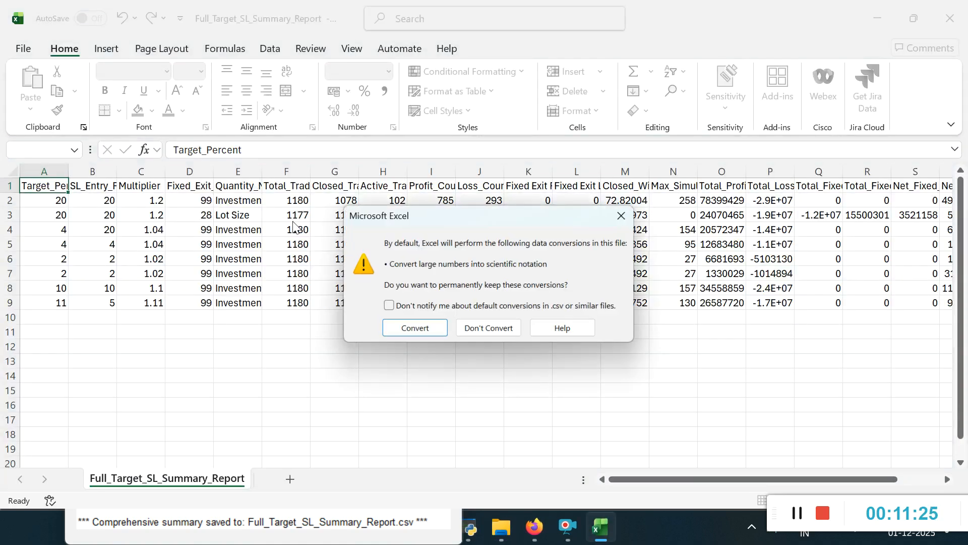
pyautogui.click(415, 328)
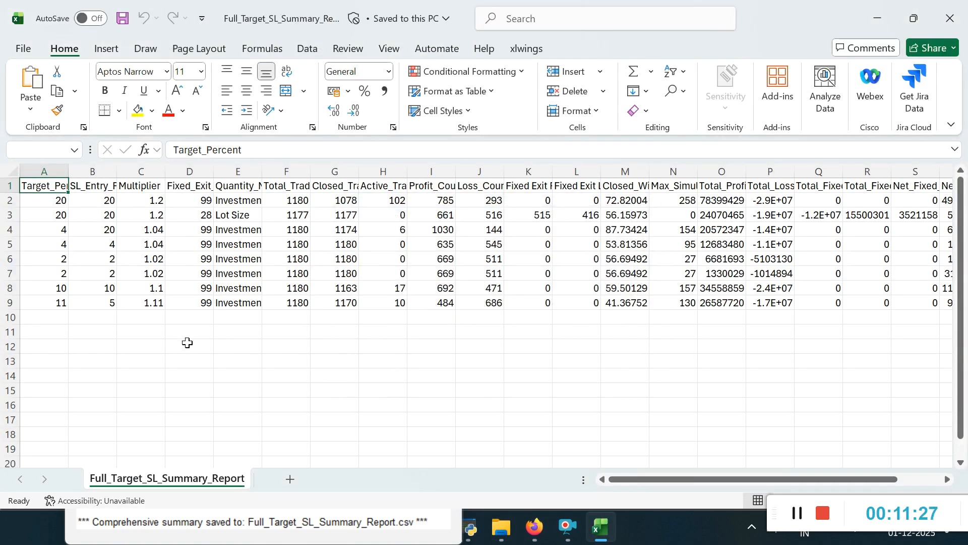
# Step: Auto-fit the width of all columns in the summary report sheet to their contents
pyautogui.click(243, 305)
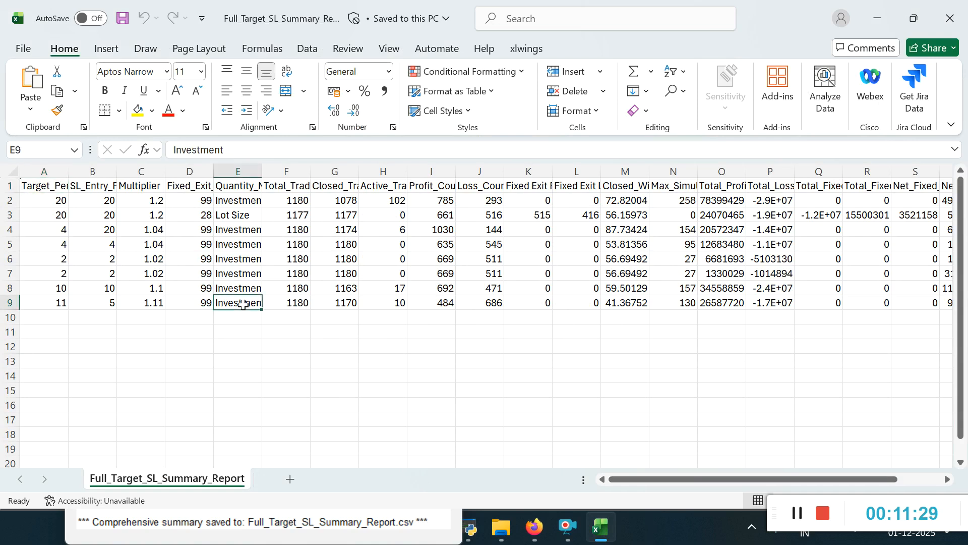
pyautogui.click(15, 173)
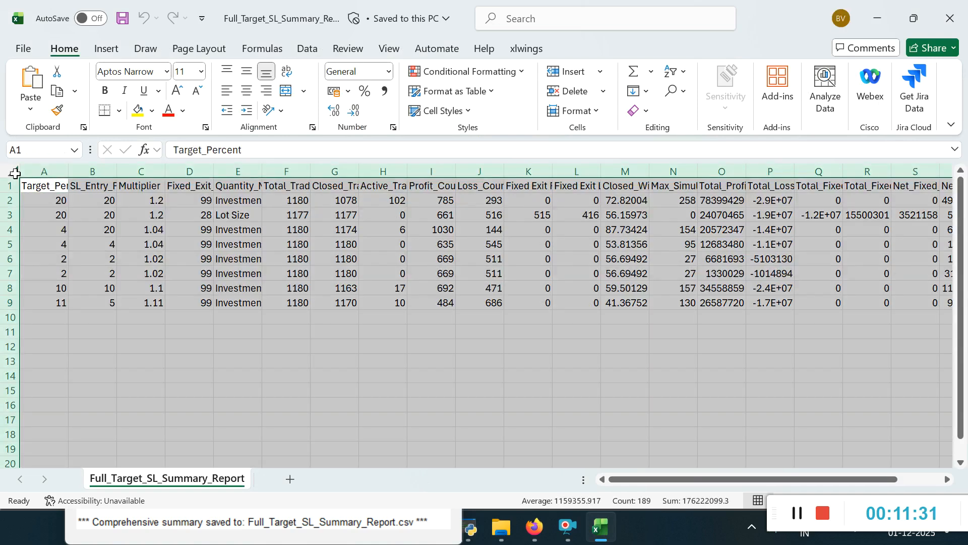
pyautogui.click(62, 173)
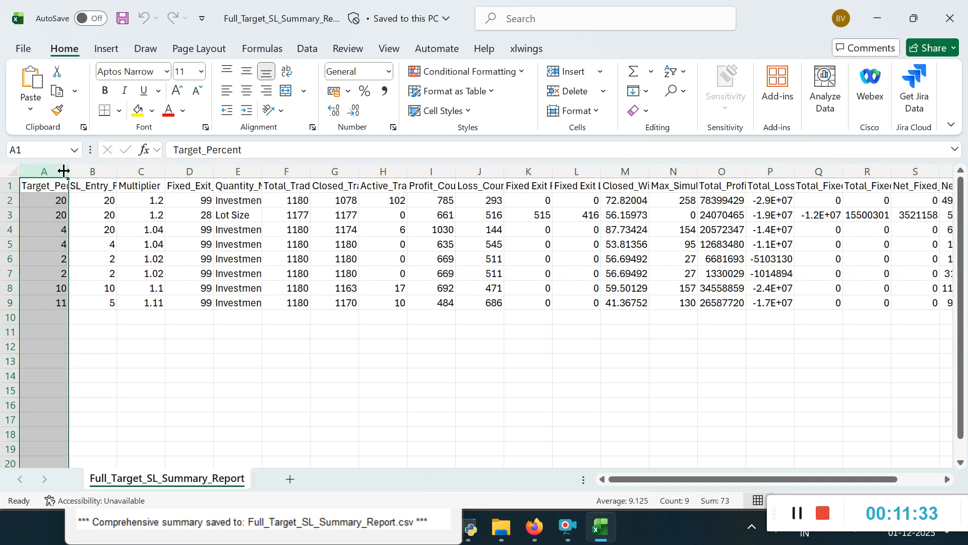
pyautogui.click(15, 173)
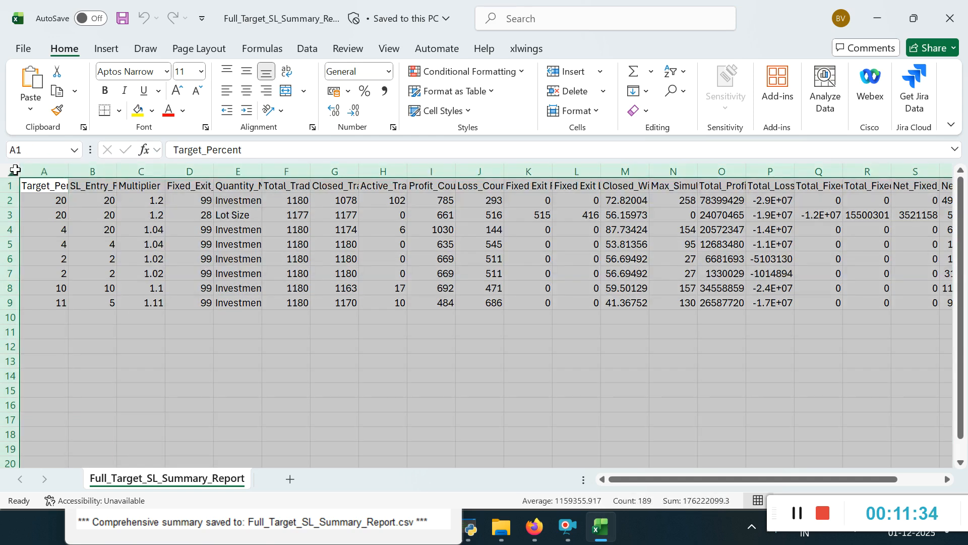
pyautogui.doubleClick(64, 173)
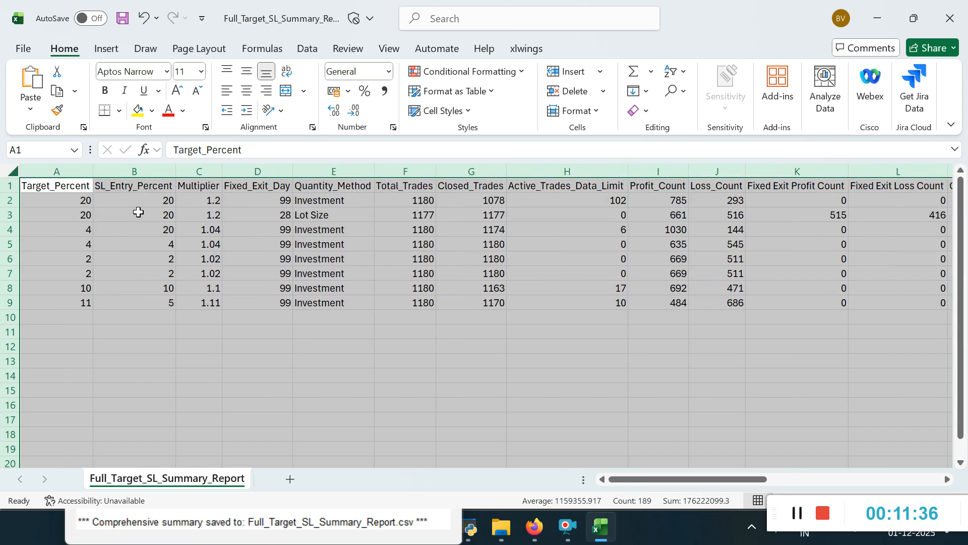
# Step: Compare the Investment and Lot Size entries under Quantity_Method in the summary report
pyautogui.click(331, 188)
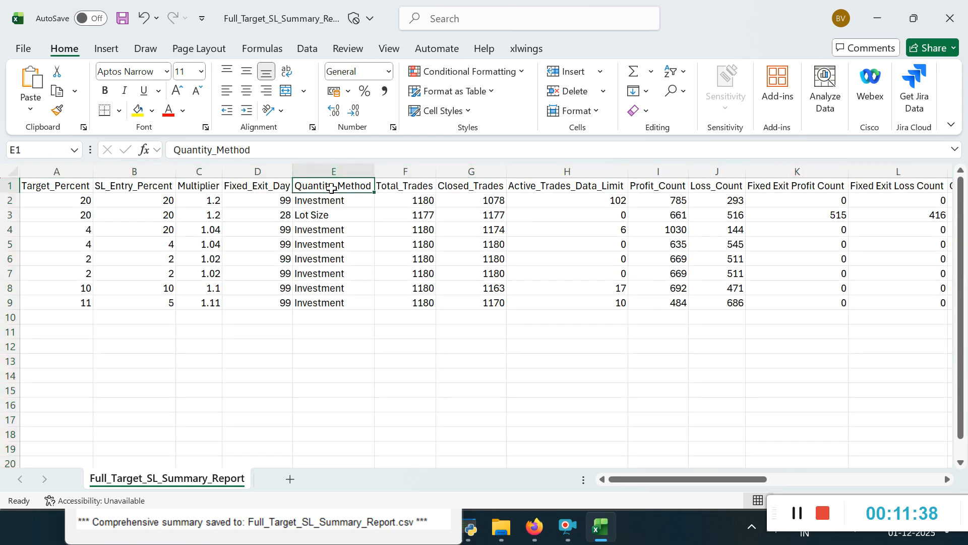
pyautogui.click(330, 204)
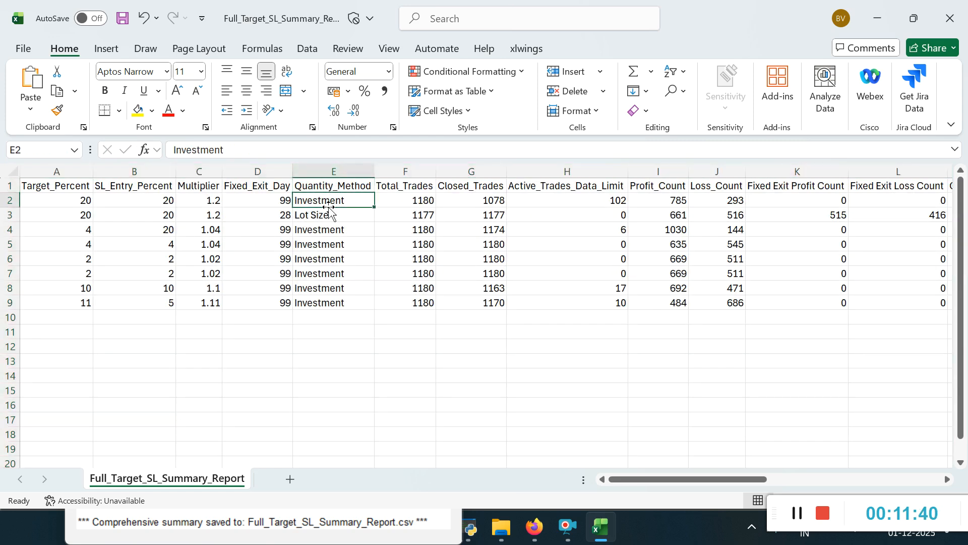
pyautogui.click(327, 214)
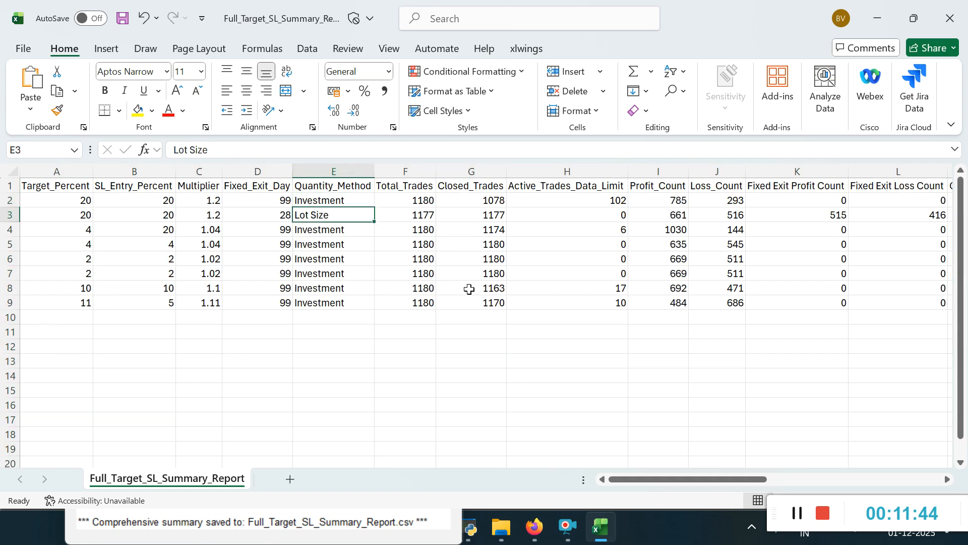
# Step: Examine row 9's win rate, simultaneous trades and profit/loss columns, and compare its Detailed_File entry with the Lot Size row's
pyautogui.click(532, 301)
pyautogui.press('Right')
pyautogui.press('Right')
pyautogui.press('Right')
pyautogui.press('Right')
pyautogui.press('Right')
pyautogui.press('Right')
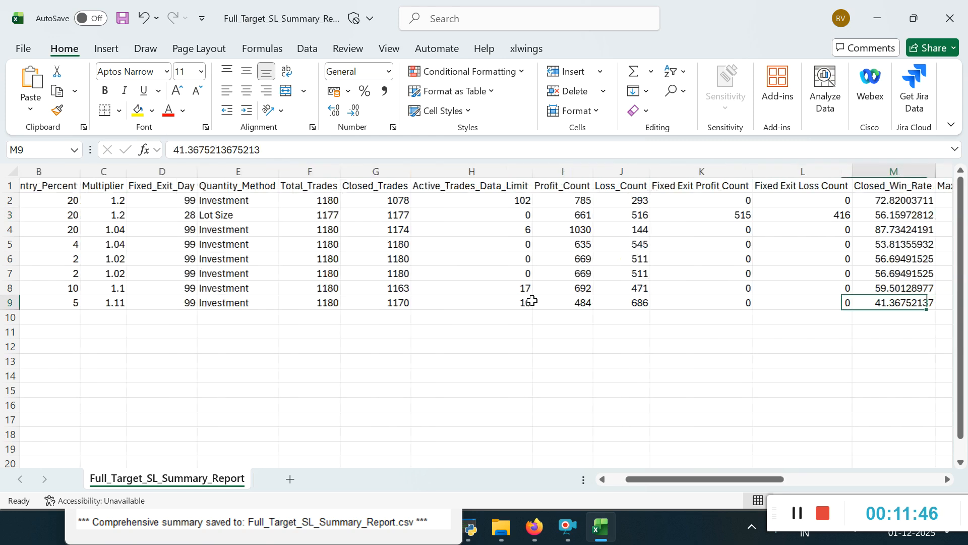
pyautogui.press('Right')
pyautogui.press('Right')
pyautogui.press('Right')
pyautogui.press('Right')
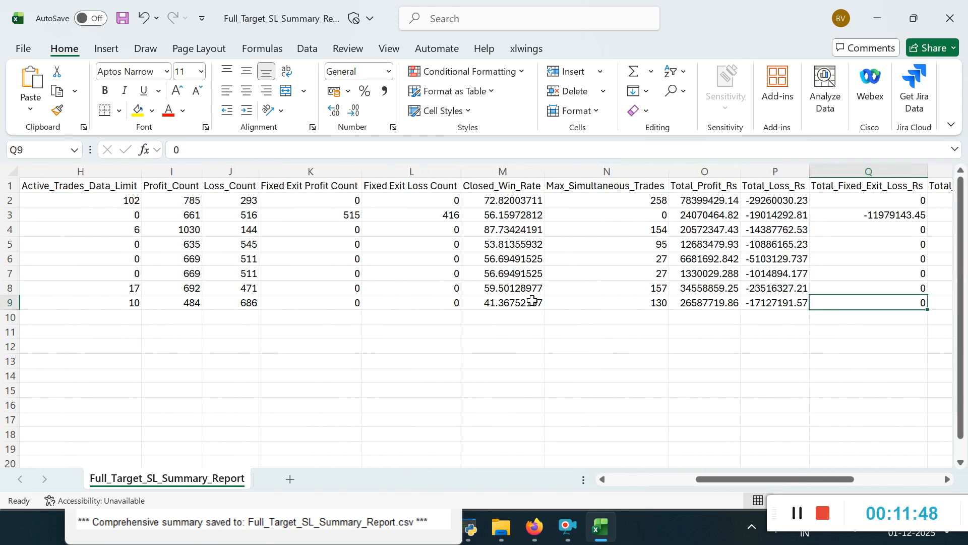
pyautogui.press('Right')
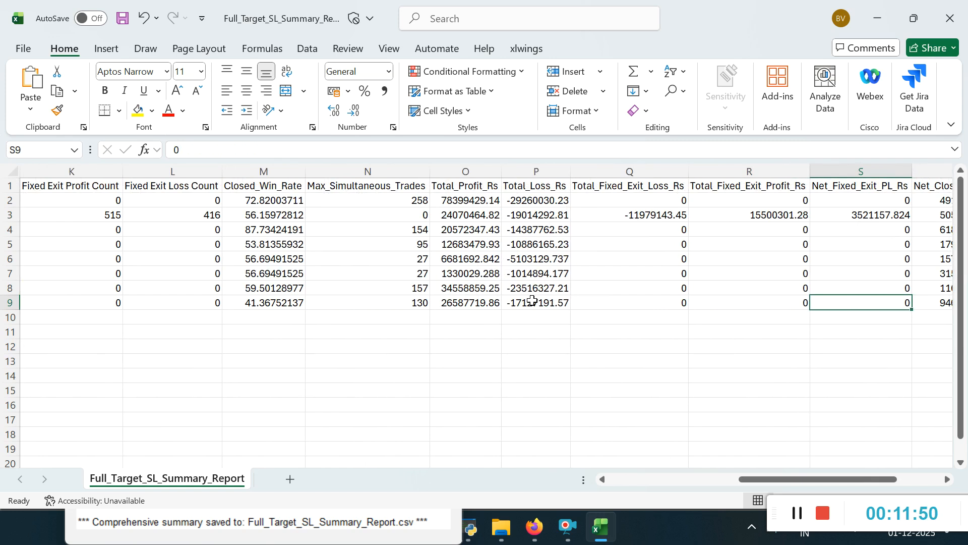
pyautogui.press('Right')
pyautogui.press('Right')
pyautogui.press('Right')
pyautogui.press('Right')
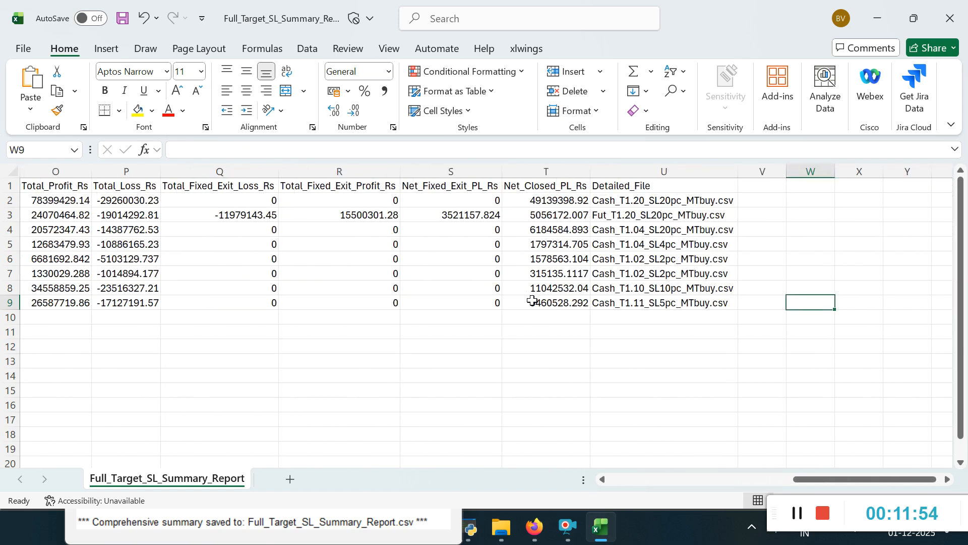
pyautogui.click(650, 305)
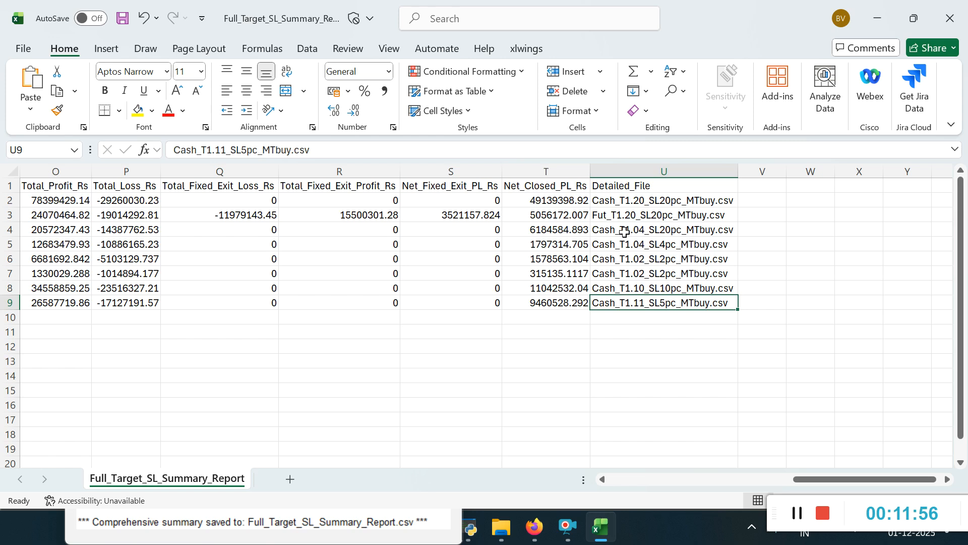
pyautogui.click(632, 215)
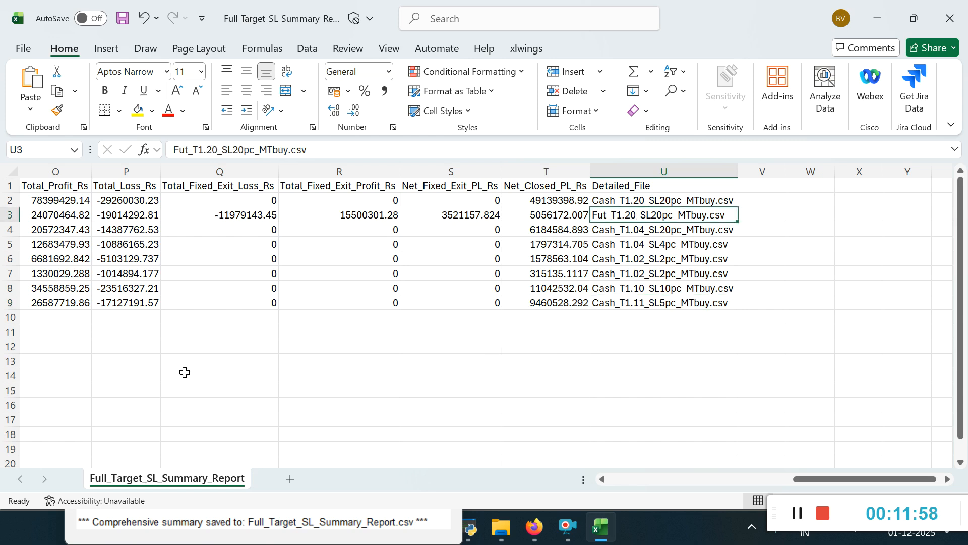
# Step: Look across the summary report again from Target_Percent to Detailed_File and return to the first columns
pyautogui.click(351, 278)
pyautogui.press('Left')
pyautogui.press('Left')
pyautogui.press('Left')
pyautogui.press('Left')
pyautogui.press('Left')
pyautogui.press('Left')
pyautogui.press('Left')
pyautogui.press('Left')
pyautogui.press('Left')
pyautogui.press('Left')
pyautogui.press('Left')
pyautogui.press('Left')
pyautogui.press('Left')
pyautogui.press('Left')
pyautogui.press('Left')
pyautogui.press('Left')
pyautogui.press('Left')
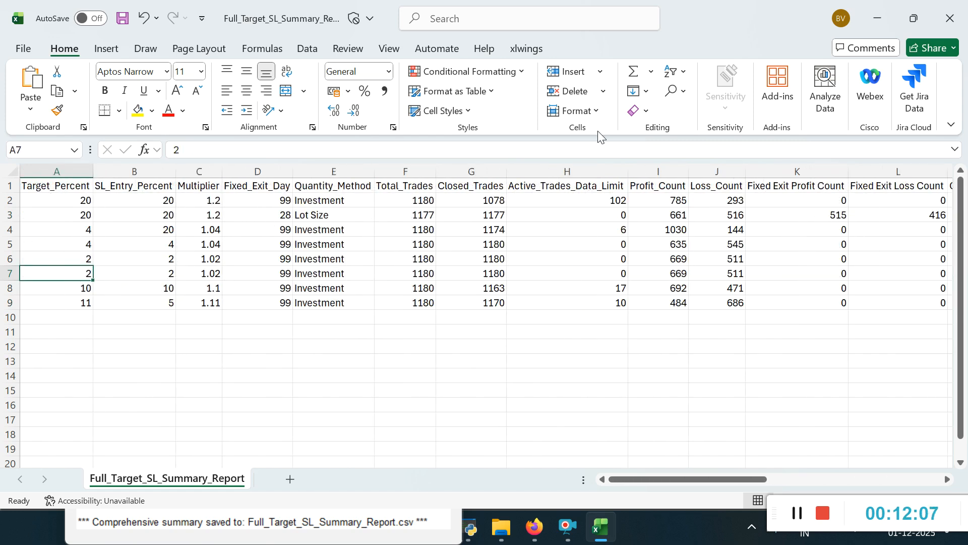
pyautogui.click(558, 224)
pyautogui.press('Right')
pyautogui.press('Right')
pyautogui.press('Right')
pyautogui.press('Right')
pyautogui.press('Right')
pyautogui.press('Right')
pyautogui.press('Right')
pyautogui.press('Right')
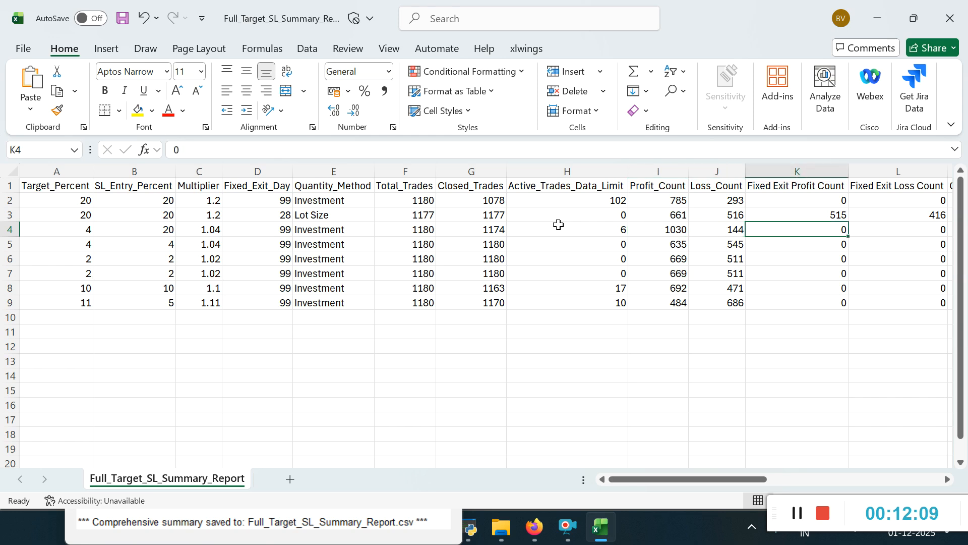
pyautogui.press('Right')
pyautogui.press('Right')
pyautogui.press('Right')
pyautogui.press('Right')
pyautogui.press('Right')
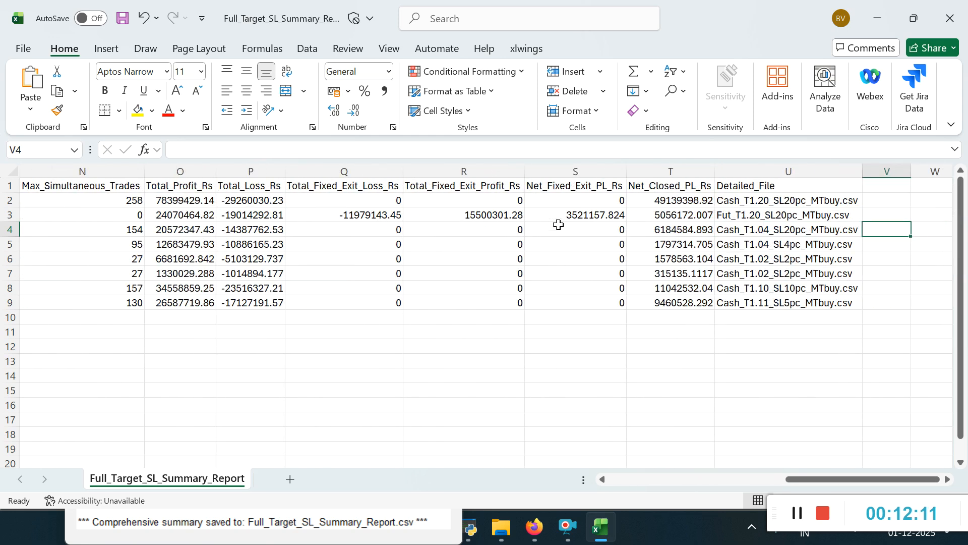
pyautogui.press('Left')
pyautogui.press('Left')
pyautogui.press('Left')
pyautogui.press('Left')
pyautogui.press('Left')
pyautogui.press('Left')
pyautogui.press('Left')
pyautogui.press('Left')
pyautogui.press('Left')
pyautogui.press('Left')
pyautogui.press('Left')
pyautogui.press('Left')
pyautogui.press('Left')
pyautogui.press('Left')
pyautogui.press('Left')
pyautogui.press('Left')
pyautogui.press('Left')
pyautogui.press('Left')
pyautogui.press('Left')
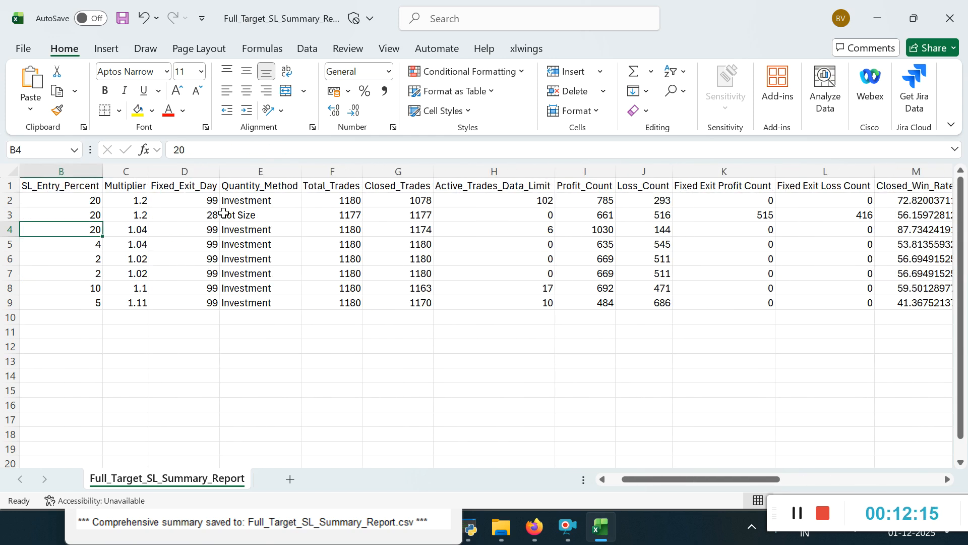
# Step: Close the summary report without saving the changes
pyautogui.click(949, 21)
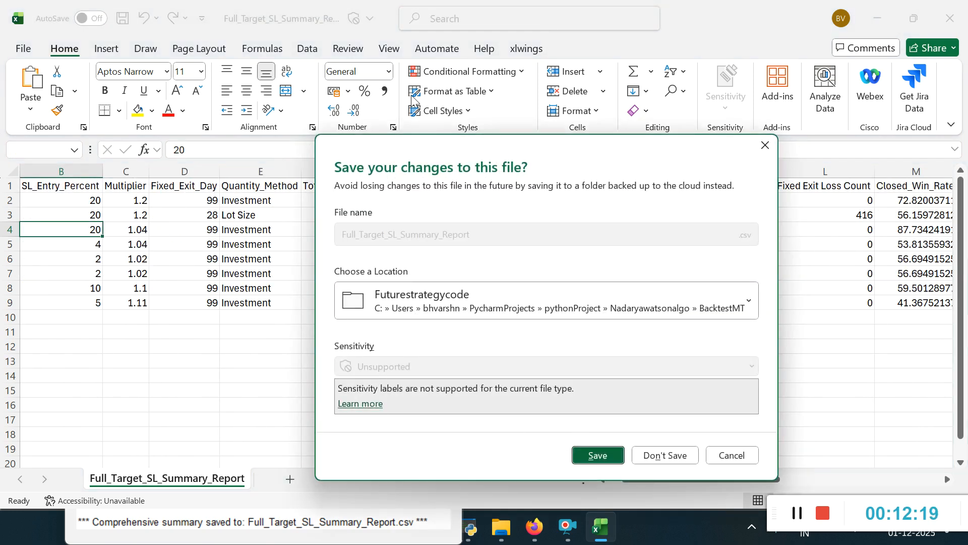
pyautogui.click(666, 456)
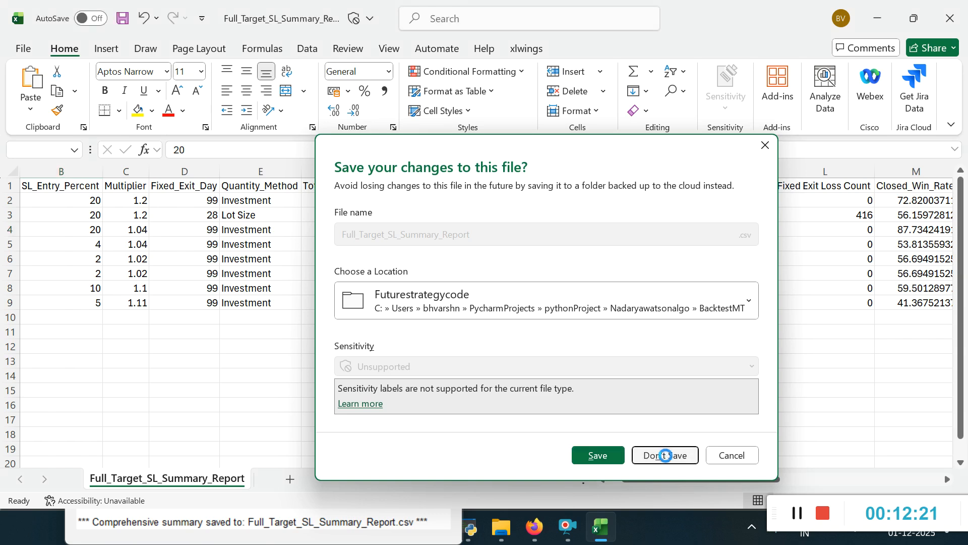
pyautogui.click(950, 14)
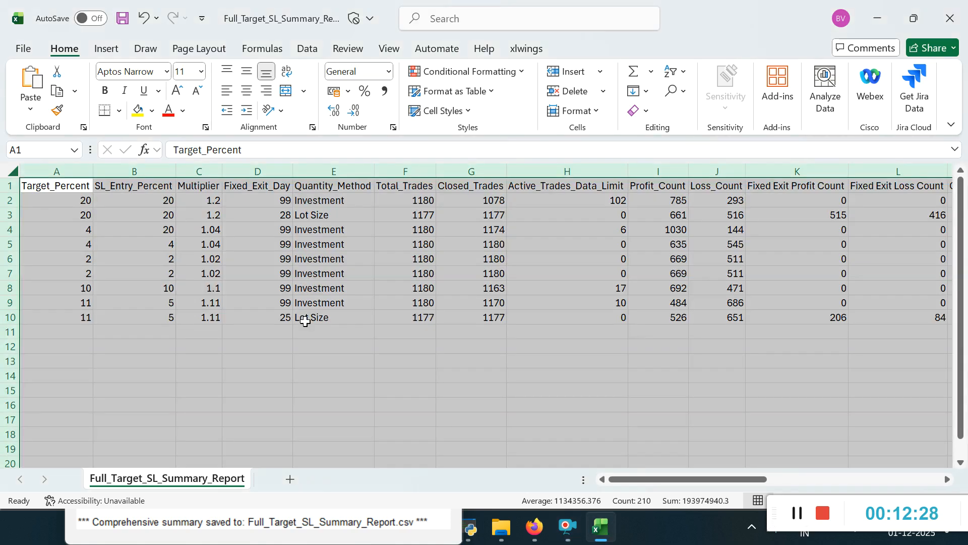
# Step: Examine row 10's target, stop-loss, fixed exit day, quantity method and trade count entries in the summary report
pyautogui.click(99, 318)
pyautogui.click(75, 318)
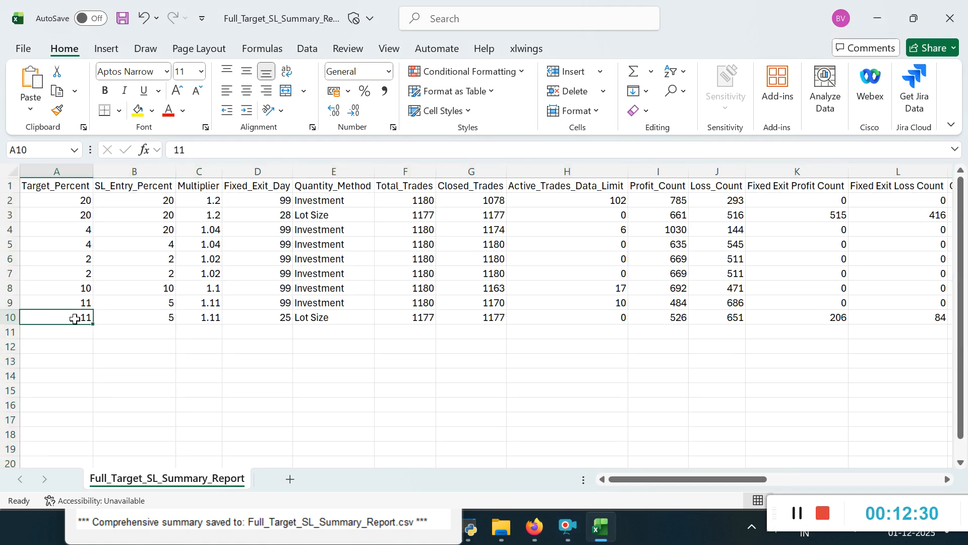
pyautogui.click(162, 313)
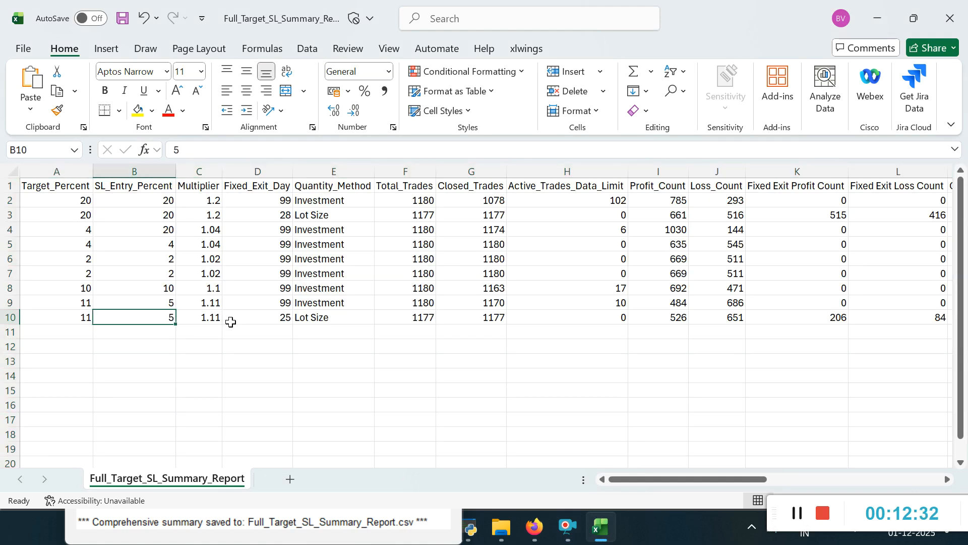
pyautogui.click(285, 316)
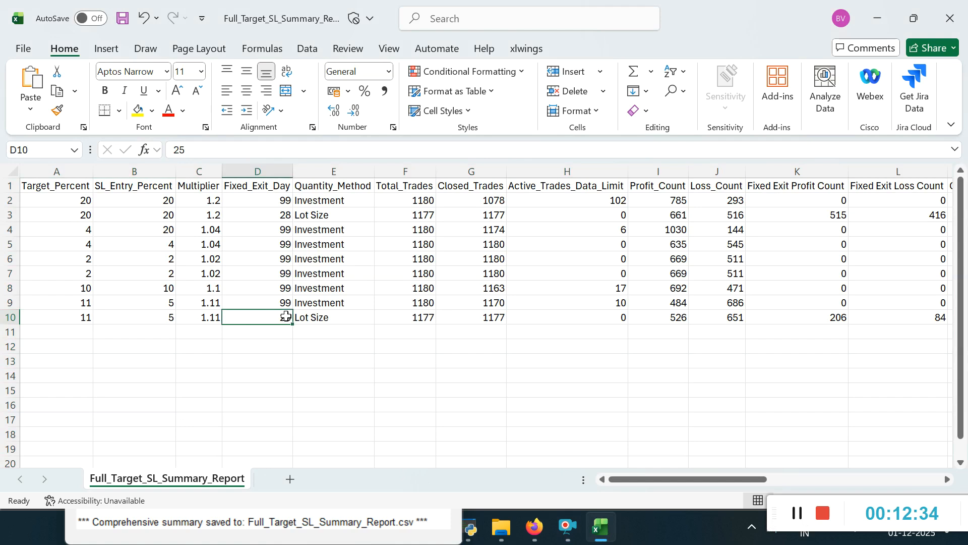
pyautogui.click(313, 316)
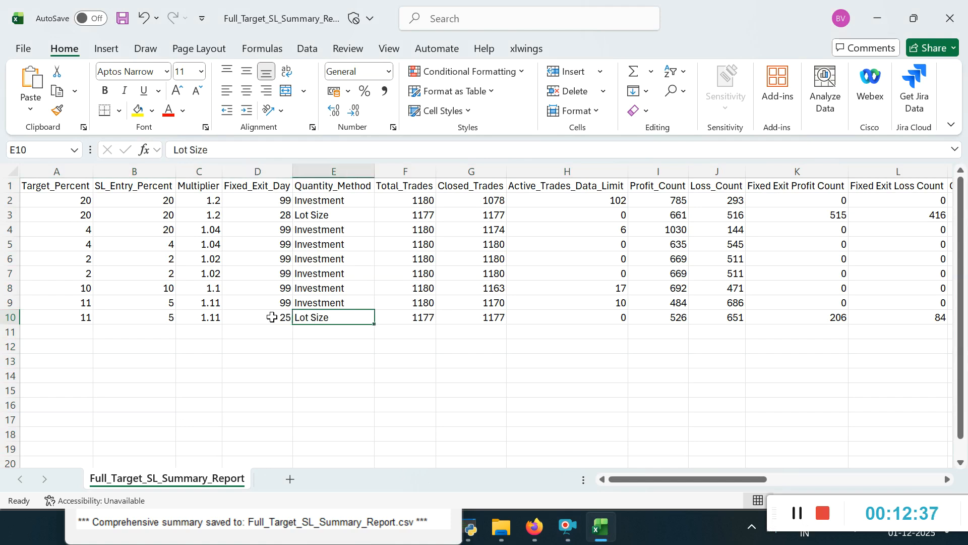
pyautogui.click(267, 317)
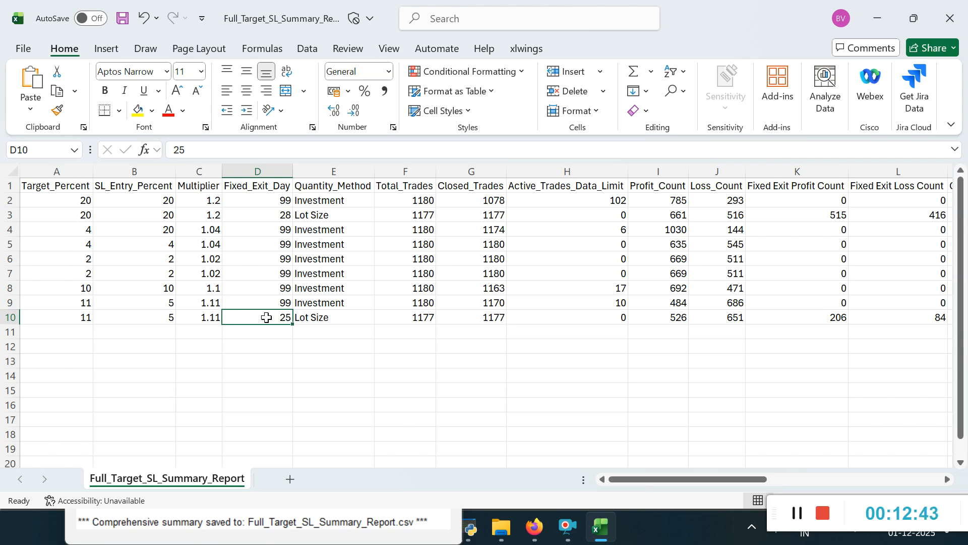
pyautogui.click(341, 316)
pyautogui.press('Right')
pyautogui.press('Right')
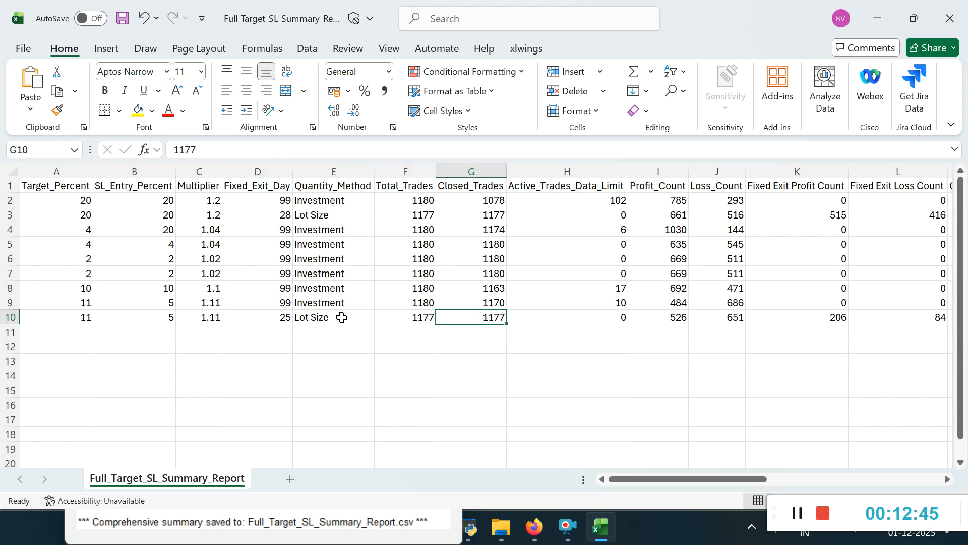
pyautogui.press('Left')
pyautogui.press('Left')
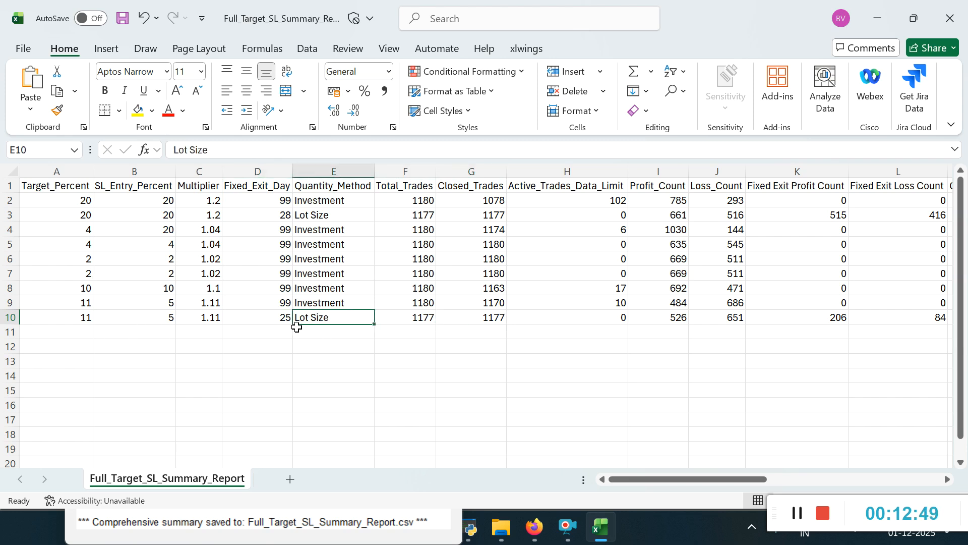
# Step: Examine the row 9 Investment run from Quantity_Method through its trade counts, win rate and simultaneous trades to Total_Profit_Rs
pyautogui.click(335, 304)
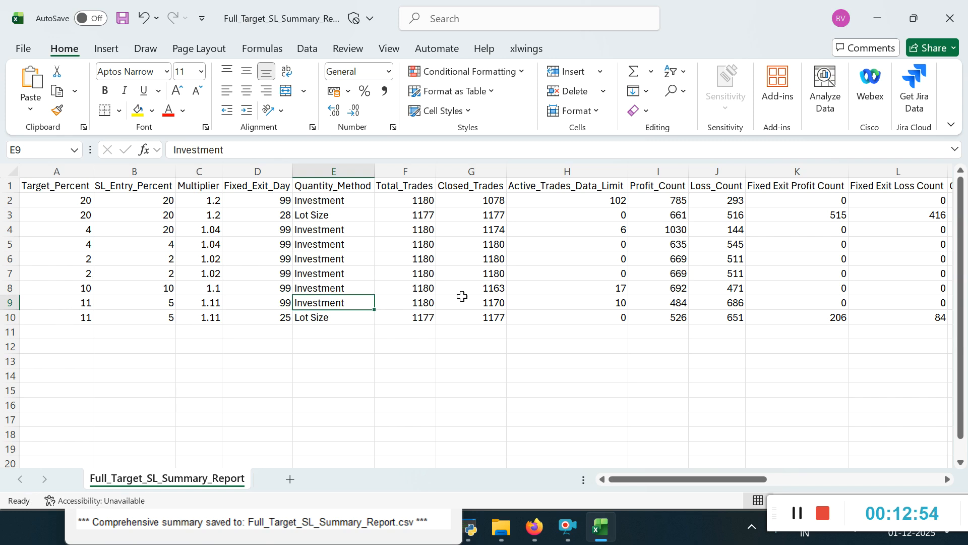
pyautogui.click(511, 301)
pyautogui.press('Right')
pyautogui.press('Right')
pyautogui.press('Right')
pyautogui.press('Right')
pyautogui.press('Right')
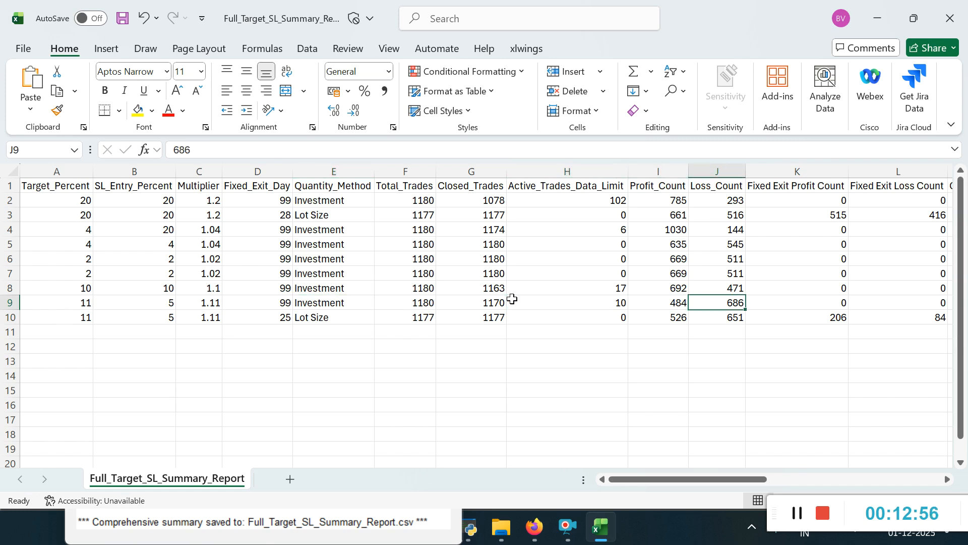
pyautogui.press('Right')
pyautogui.press('Right')
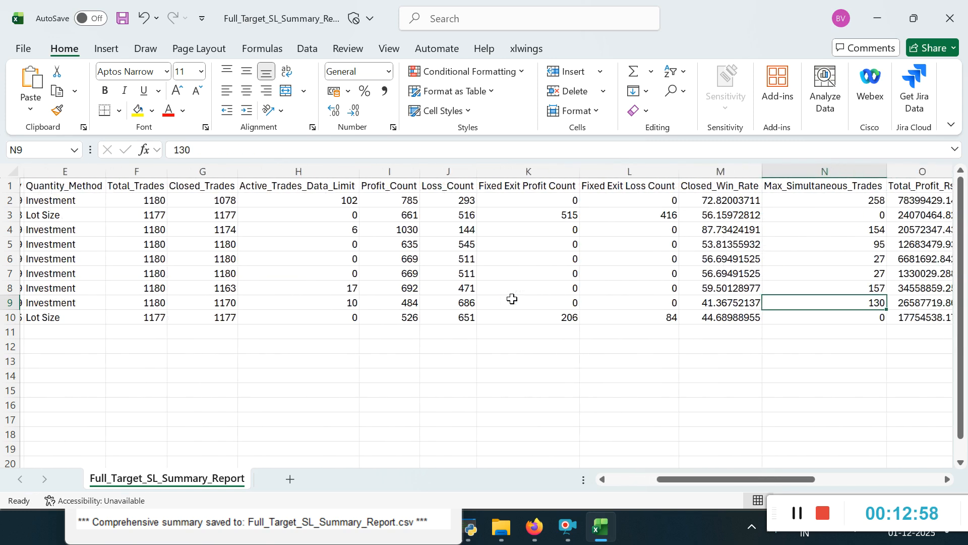
pyautogui.press('Left')
pyautogui.press('Left')
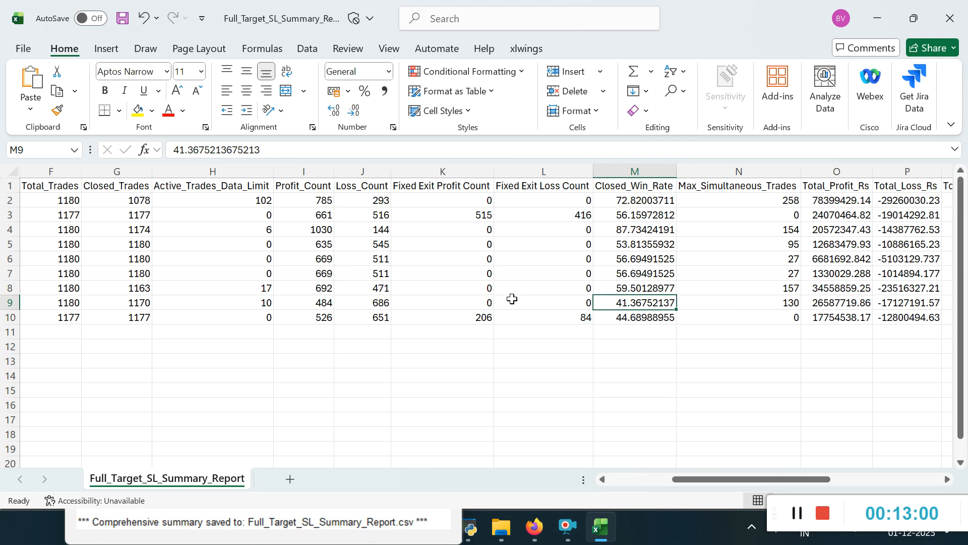
pyautogui.press('Down')
pyautogui.press('Up')
pyautogui.press('Right')
pyautogui.press('Right')
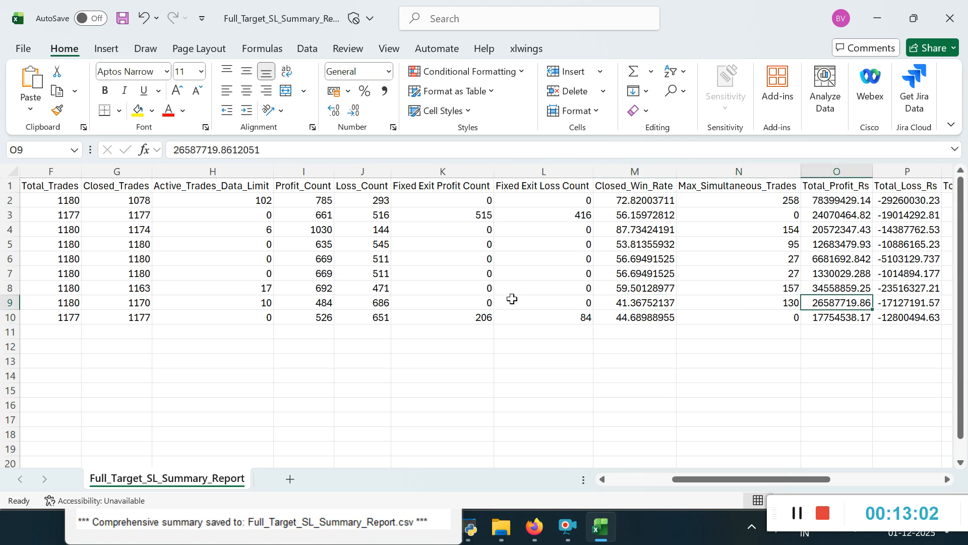
pyautogui.press('Left')
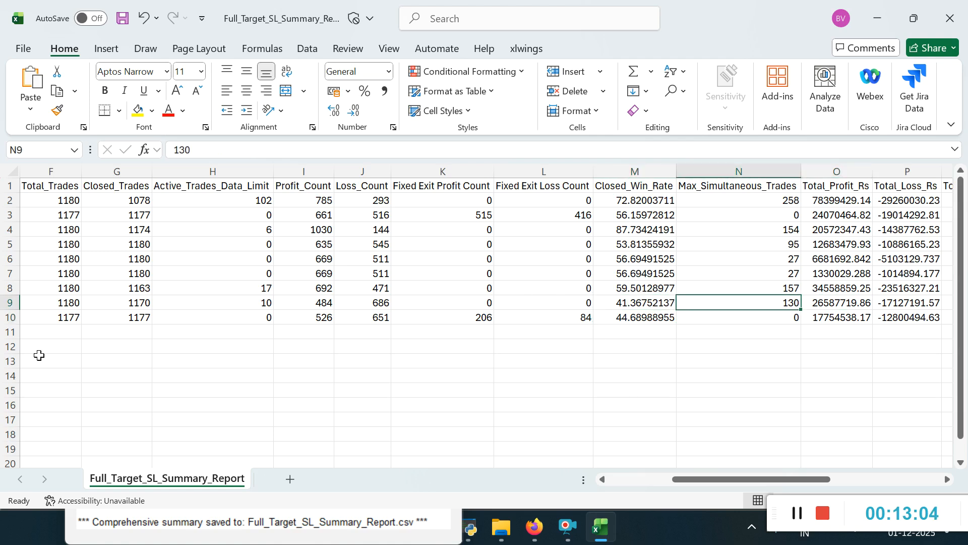
# Step: Compare row 9's Total_Trades with its Max_Simultaneous_Trades, and check its Total_Profit_Rs and Total_Loss_Rs
pyautogui.click(61, 299)
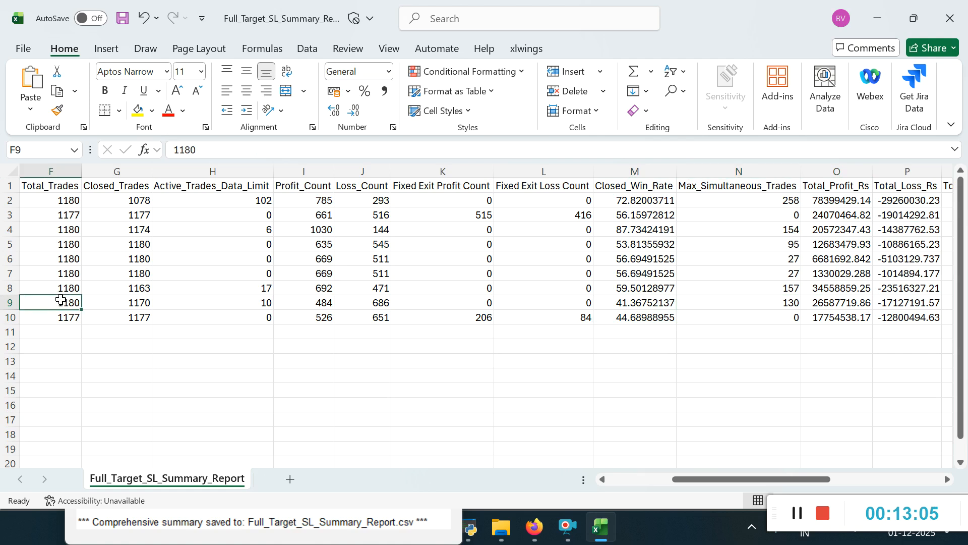
pyautogui.click(789, 301)
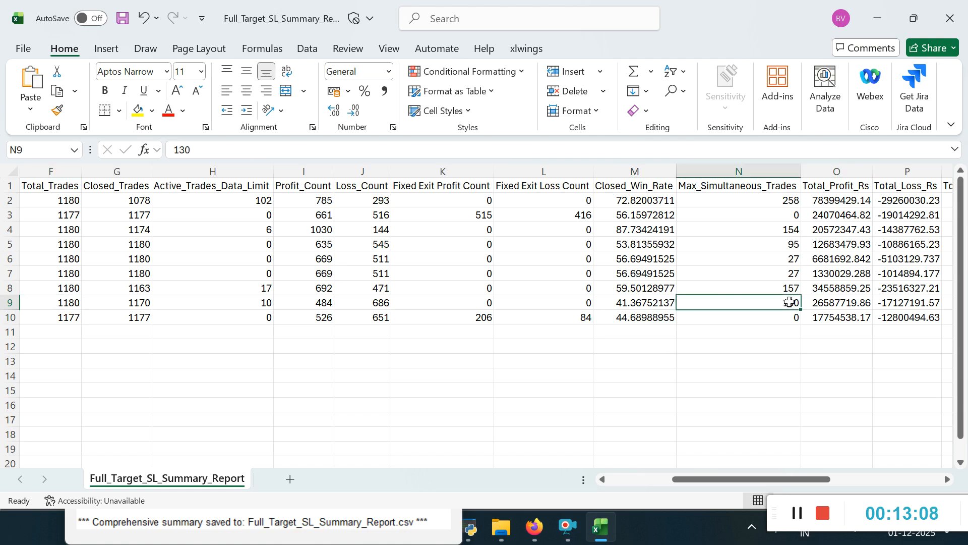
pyautogui.press('Right')
pyautogui.press('Right')
pyautogui.press('Left')
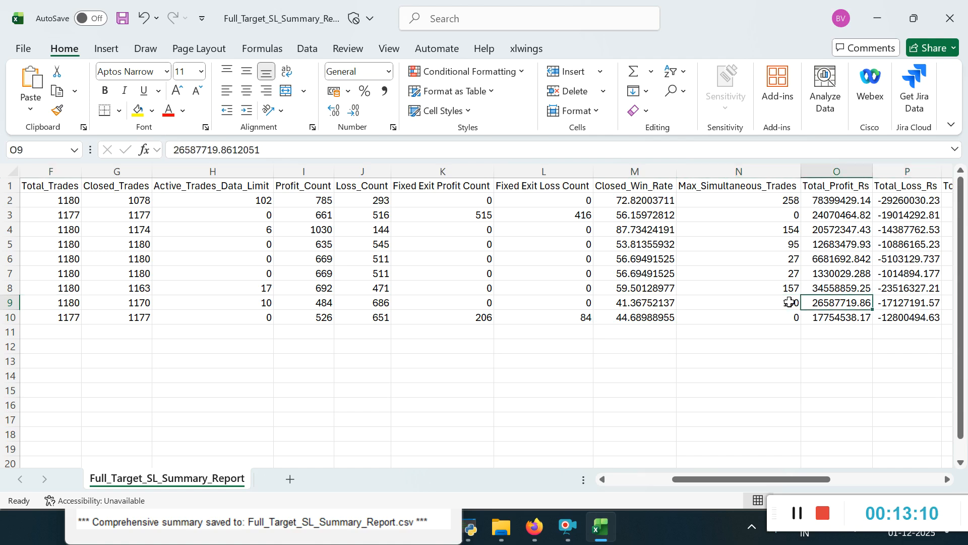
pyautogui.press('Left')
pyautogui.press('Right')
pyautogui.press('Right')
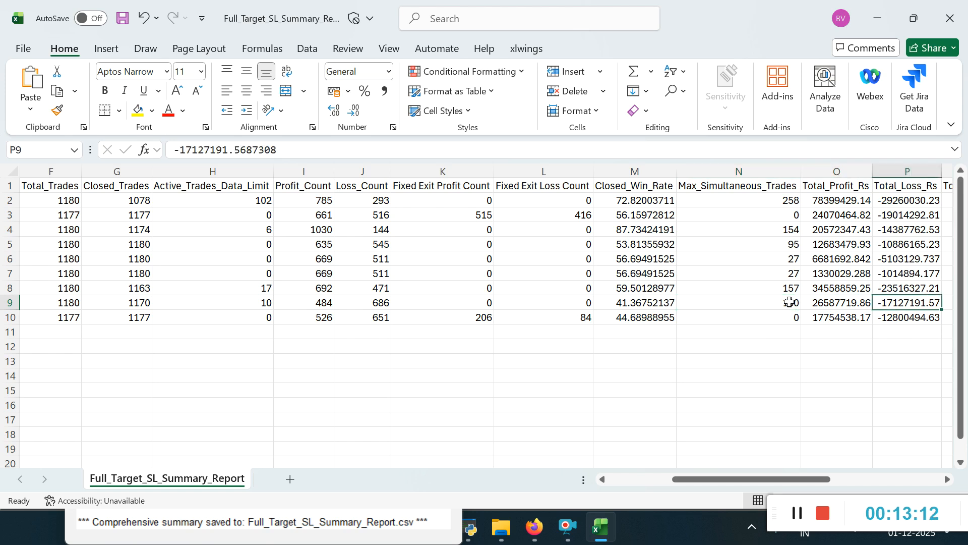
pyautogui.press('Left')
# Step: Compare the Detailed_File entries of the row 9 Investment run and the row 10 Lot Size run
pyautogui.press('Right')
pyautogui.press('Right')
pyautogui.press('Right')
pyautogui.press('Right')
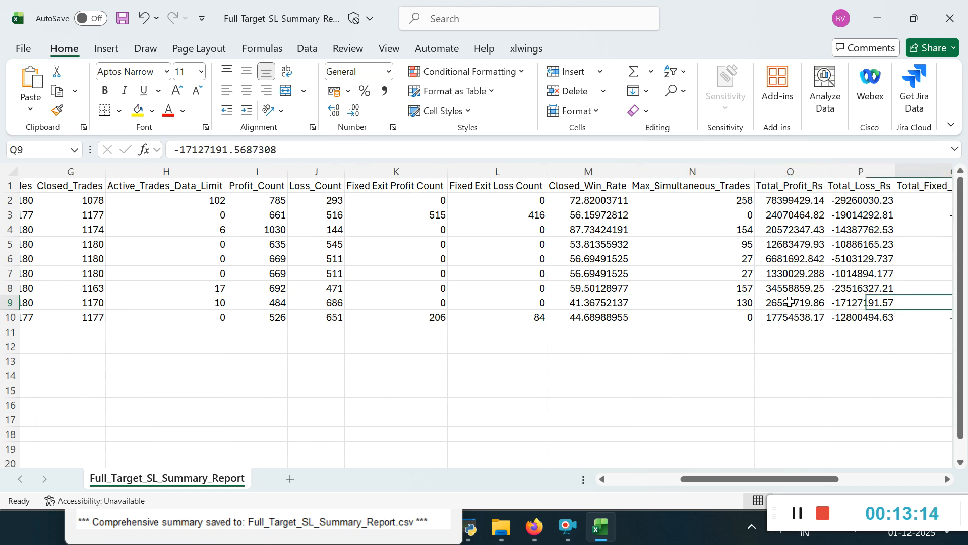
pyautogui.press('Right')
pyautogui.press('Right')
pyautogui.press('Right')
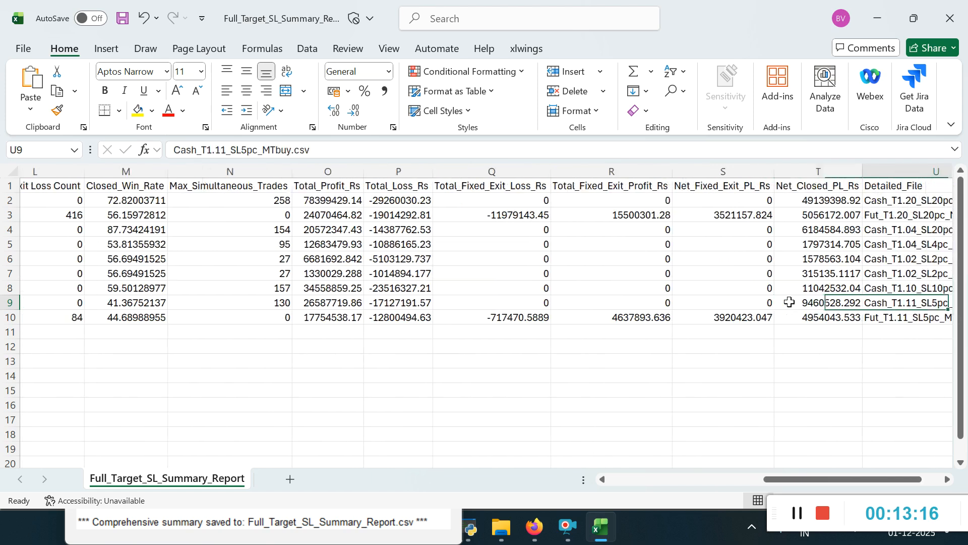
pyautogui.press('Left')
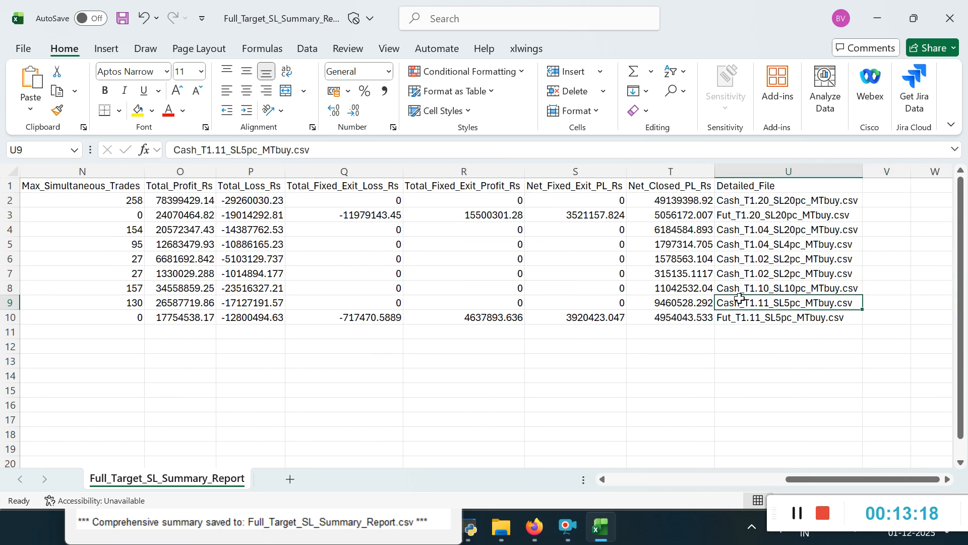
pyautogui.click(729, 320)
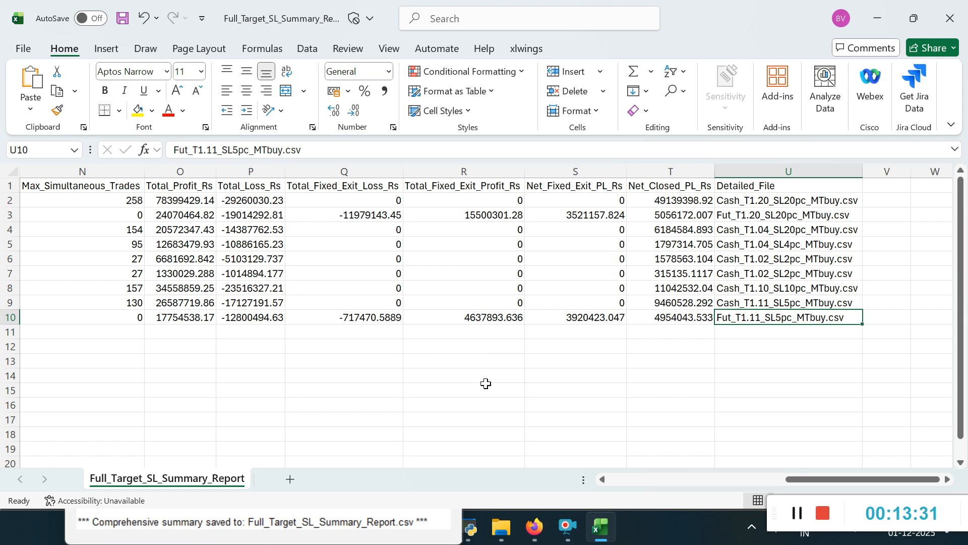
pyautogui.click(587, 447)
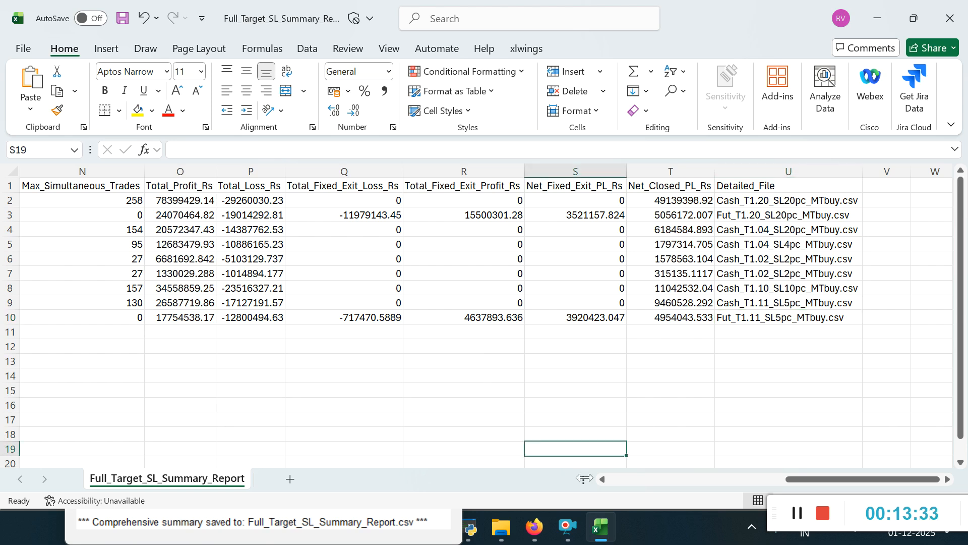
pyautogui.click(641, 524)
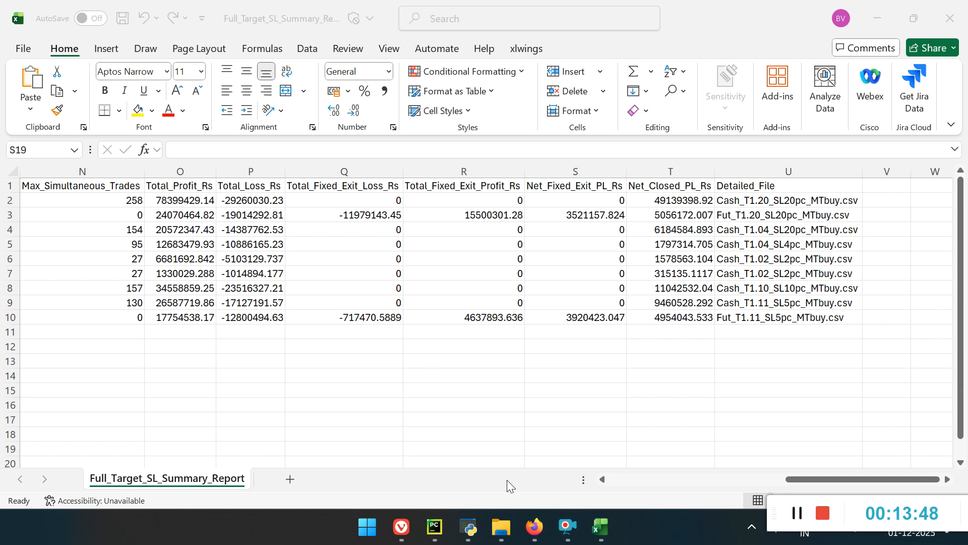
# Step: Review the row 10 Lot Size run from Target_Percent through the fixed exit counts and win rate to Total_Profit_Rs
pyautogui.click(244, 317)
pyautogui.click(356, 318)
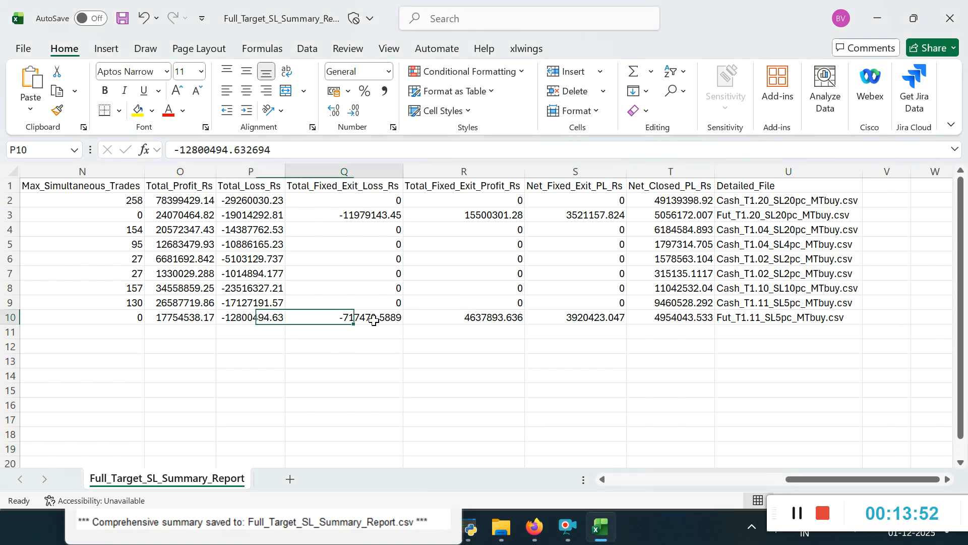
pyautogui.press('Left')
pyautogui.press('Left')
pyautogui.press('Left')
pyautogui.press('Left')
pyautogui.press('Left')
pyautogui.press('Left')
pyautogui.press('Left')
pyautogui.press('Left')
pyautogui.press('Left')
pyautogui.press('Left')
pyautogui.press('Left')
pyautogui.press('Left')
pyautogui.press('Left')
pyautogui.press('Left')
pyautogui.press('Left')
pyautogui.press('Left')
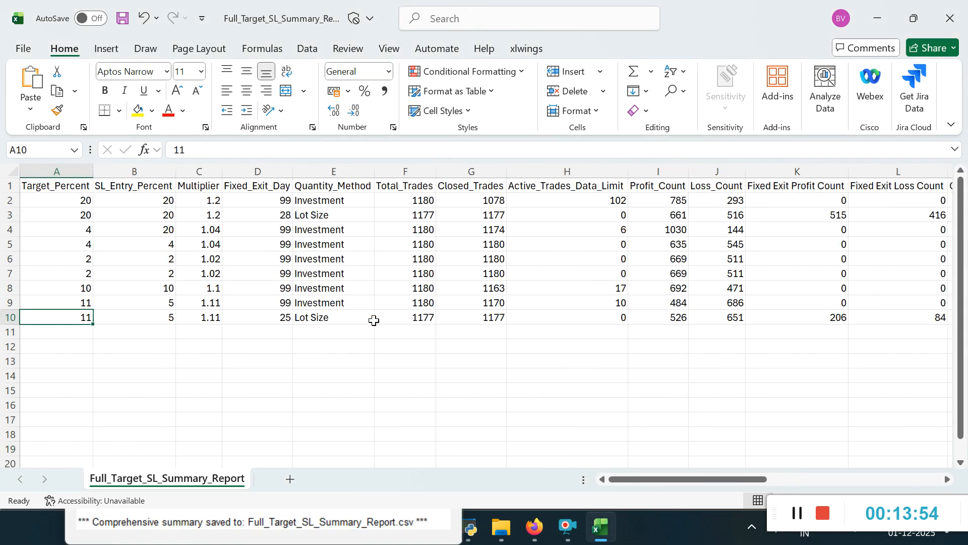
pyautogui.press('Right')
pyautogui.press('Right')
pyautogui.press('Right')
pyautogui.press('Right')
pyautogui.press('Right')
pyautogui.press('Right')
pyautogui.press('Right')
pyautogui.press('Right')
pyautogui.press('Right')
pyautogui.press('Right')
pyautogui.press('Right')
pyautogui.press('Right')
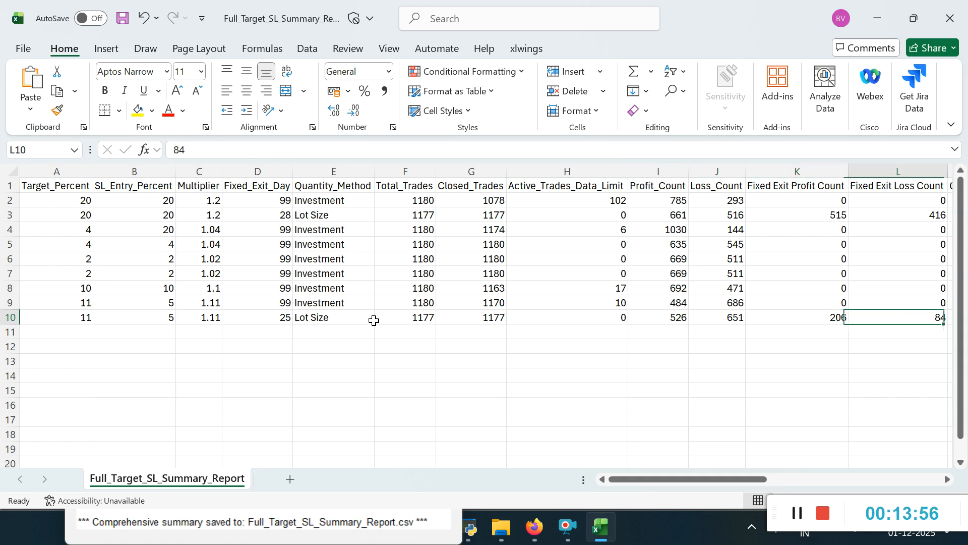
pyautogui.press('Right')
pyautogui.press('Right')
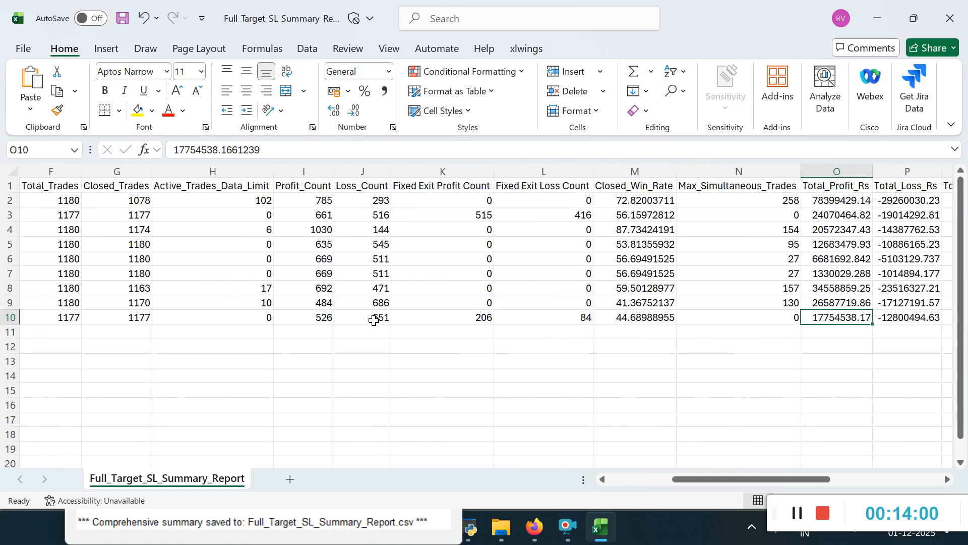
pyautogui.press('Left')
pyautogui.press('Left')
pyautogui.press('Left')
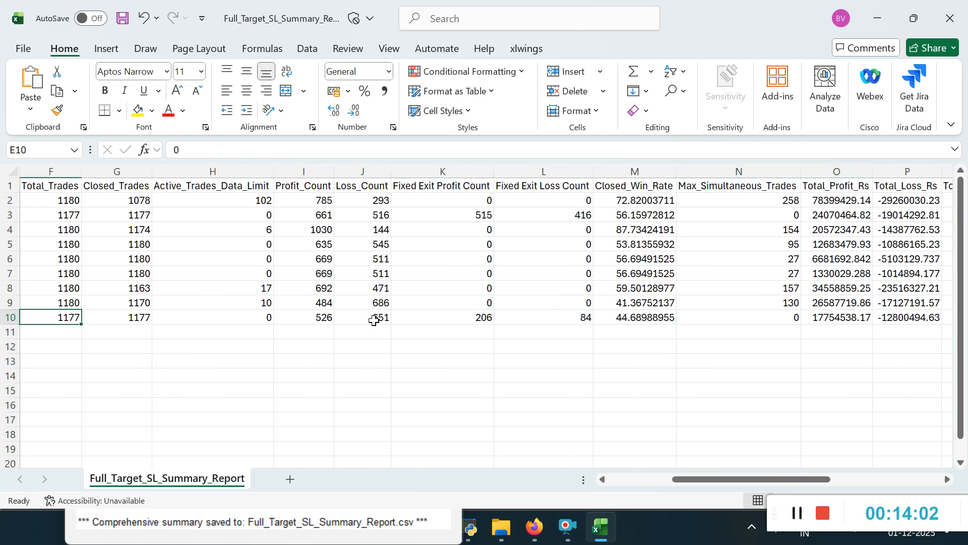
# Step: Look across row 10 from Target_Percent to Detailed_File and check its Net_Closed_PL_Rs value
pyautogui.press('Home')
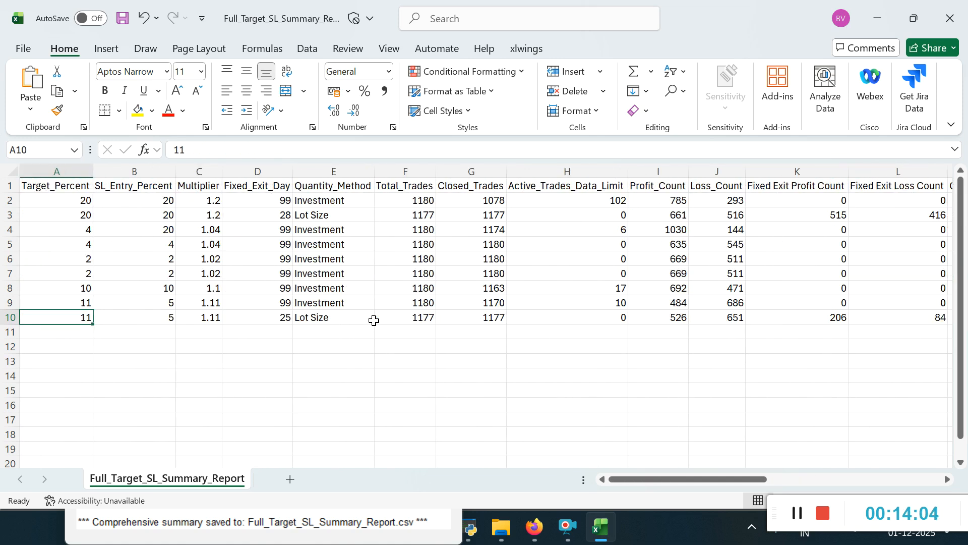
pyautogui.press('Right')
pyautogui.press('Right')
pyautogui.press('Right')
pyautogui.press('Right')
pyautogui.press('Right')
pyautogui.press('Right')
pyautogui.press('Right')
pyautogui.press('Right')
pyautogui.press('Right')
pyautogui.press('Right')
pyautogui.press('Right')
pyautogui.press('Right')
pyautogui.press('Right')
pyautogui.press('Right')
pyautogui.press('Right')
pyautogui.press('Right')
pyautogui.press('Right')
pyautogui.press('Right')
pyautogui.press('Right')
pyautogui.press('Right')
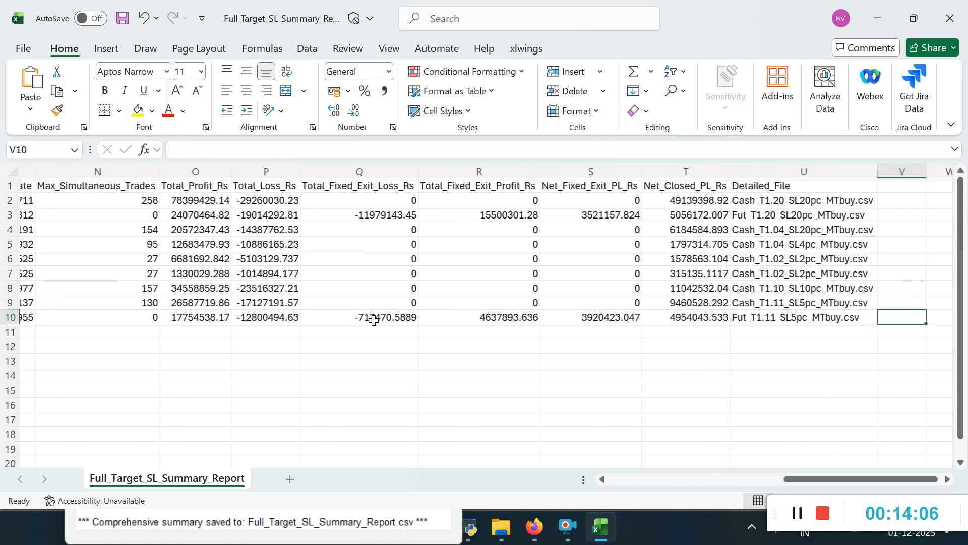
pyautogui.press('Right')
pyautogui.press('Right')
pyautogui.press('Left')
pyautogui.press('Left')
pyautogui.press('Left')
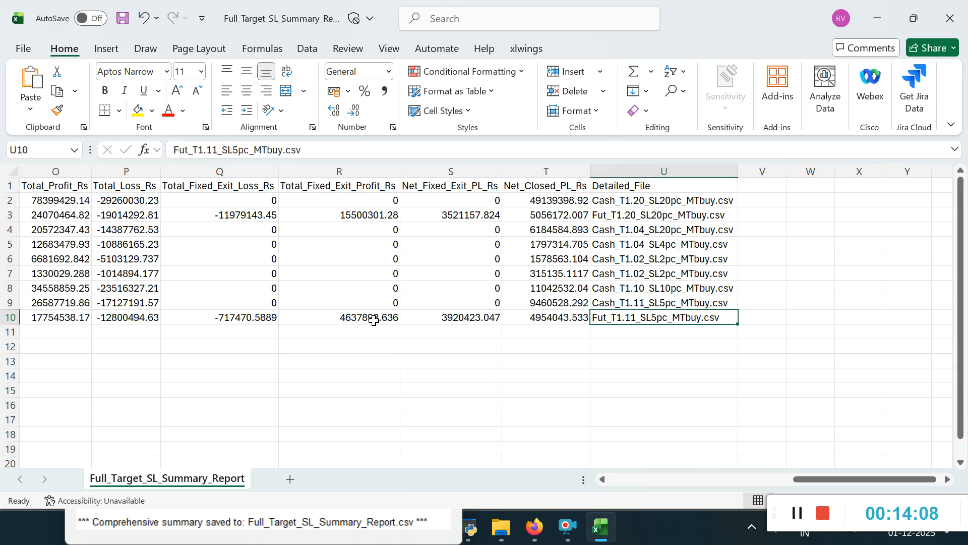
pyautogui.press('Left')
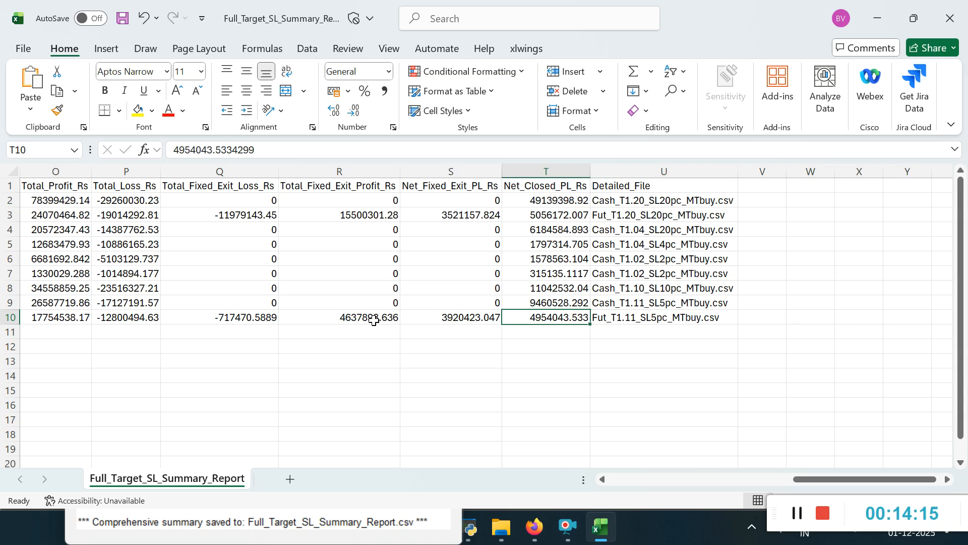
# Step: Return to Target_Percent in row 10 and review the runs in the summary report upward to row 2
pyautogui.press('Left')
pyautogui.press('Left')
pyautogui.press('Left')
pyautogui.press('Left')
pyautogui.press('Left')
pyautogui.press('Left')
pyautogui.press('Left')
pyautogui.press('Left')
pyautogui.press('Left')
pyautogui.press('Left')
pyautogui.press('Left')
pyautogui.press('Left')
pyautogui.press('Left')
pyautogui.press('Left')
pyautogui.press('Left')
pyautogui.press('Left')
pyautogui.press('Left')
pyautogui.press('Left')
pyautogui.press('Left')
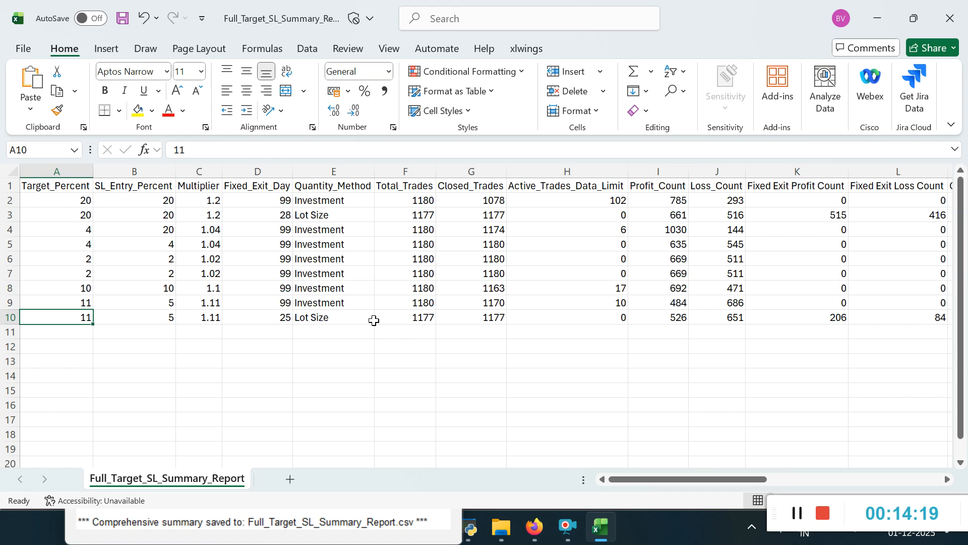
pyautogui.press('Up')
pyautogui.press('Up')
pyautogui.press('Up')
pyautogui.press('Up')
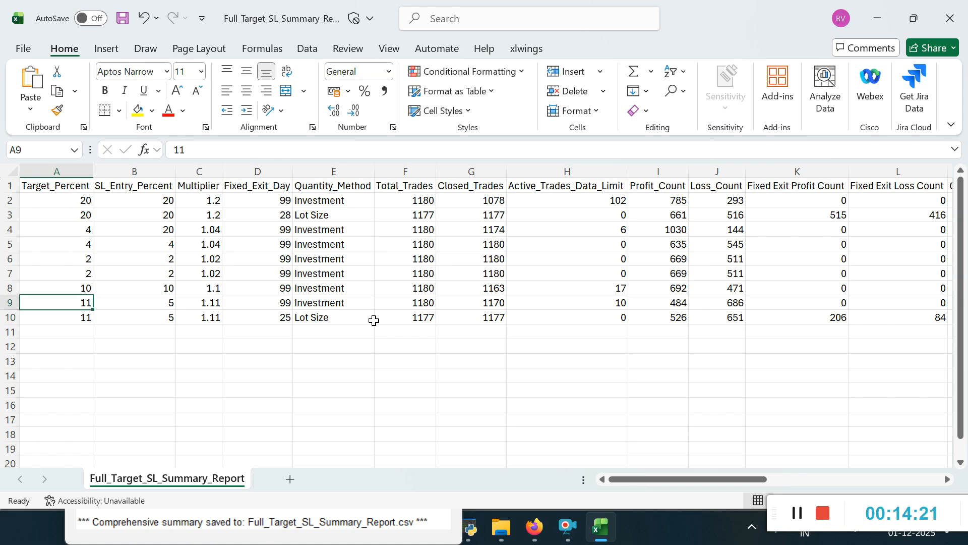
pyautogui.press('Up')
pyautogui.press('Up')
pyautogui.press('Up')
pyautogui.press('Up')
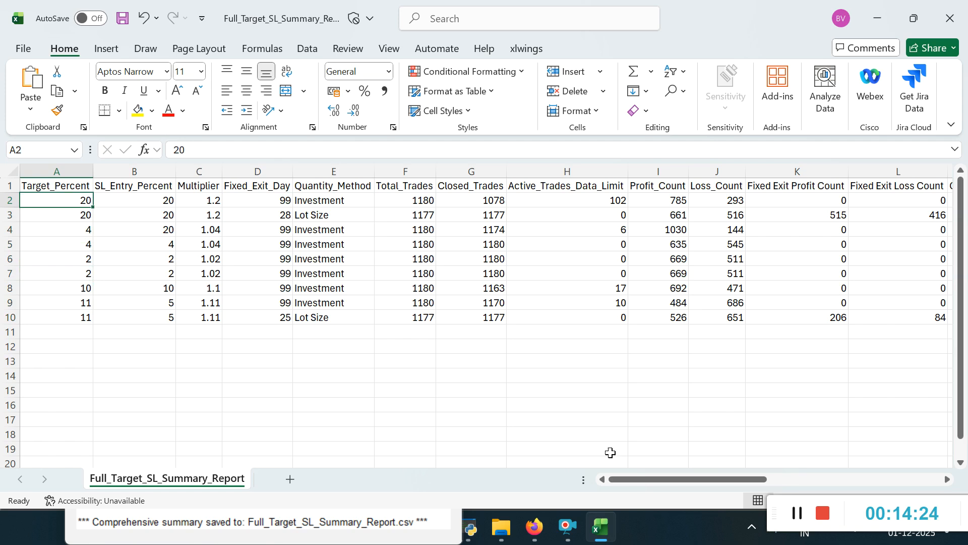
# Step: Switch to the Stock Backtesting Tool, set the quantity calculation method to Investment, and return to the summary report in Excel
pyautogui.click(471, 538)
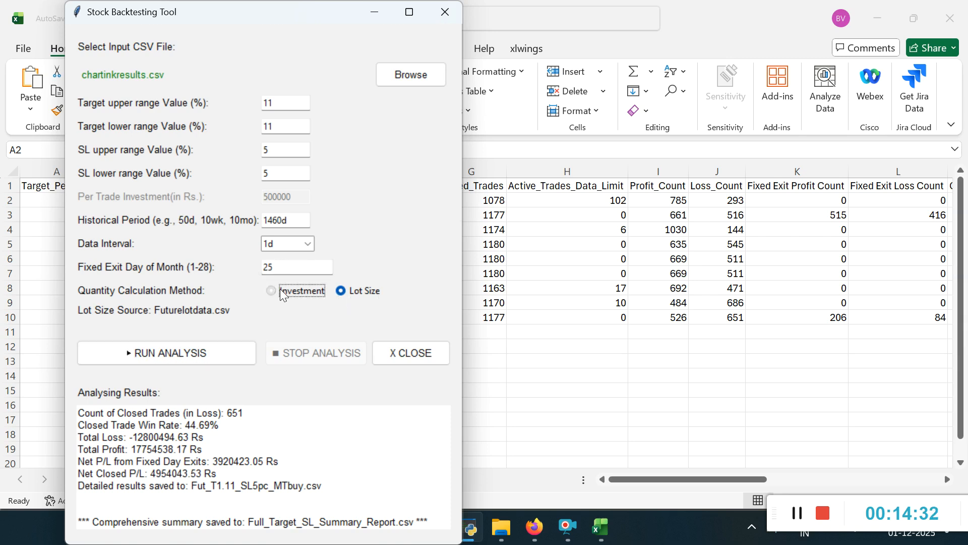
pyautogui.click(296, 291)
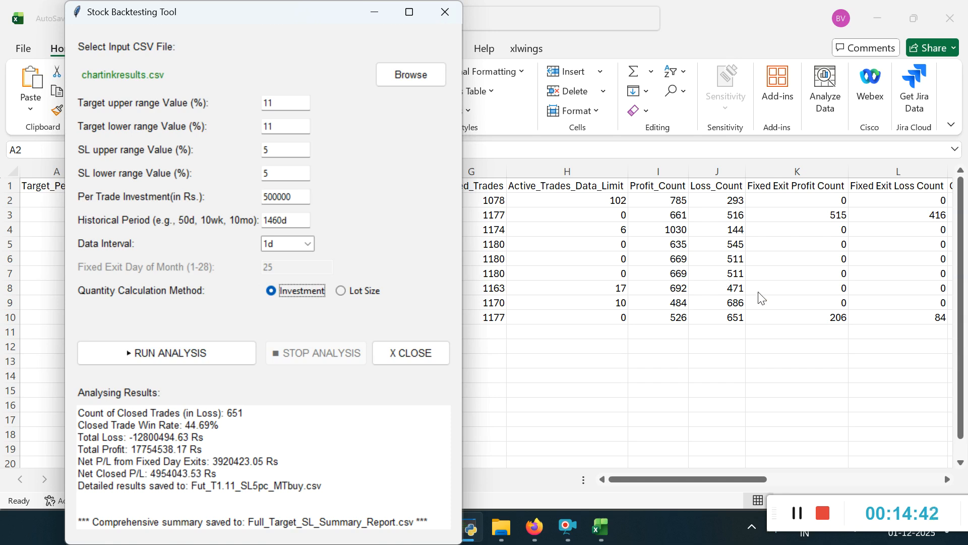
pyautogui.click(843, 293)
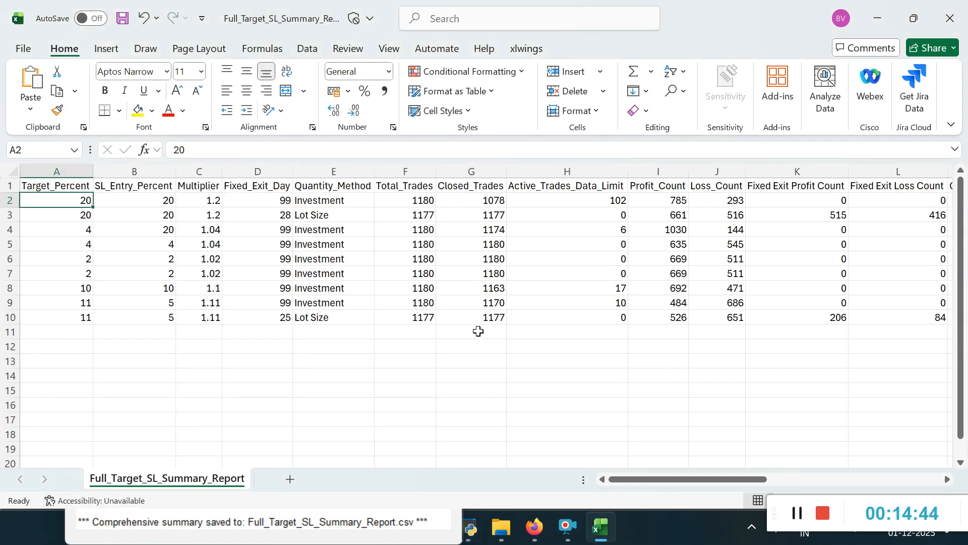